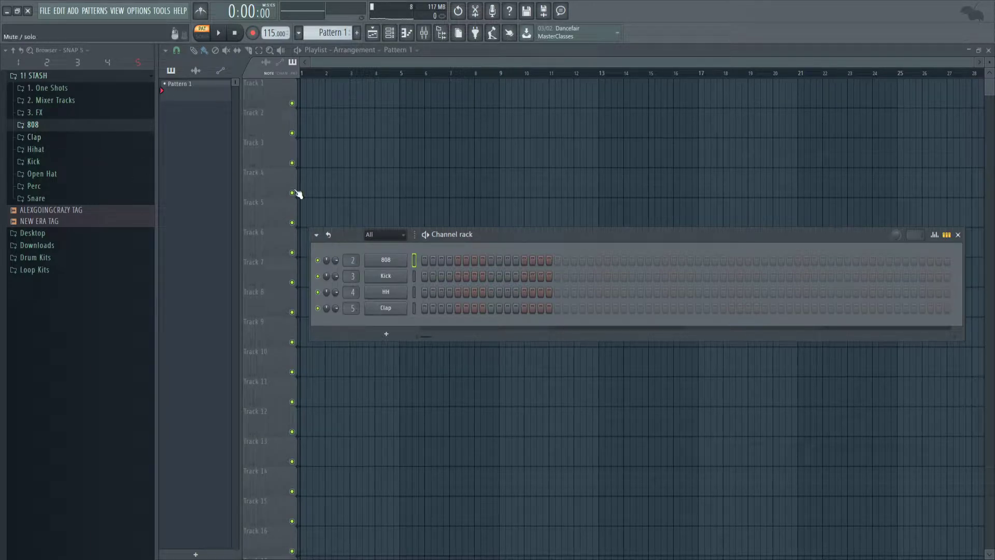
Raise the 808 channel's volume and go through its cut group and precomputed effects settings
left_click(397, 264)
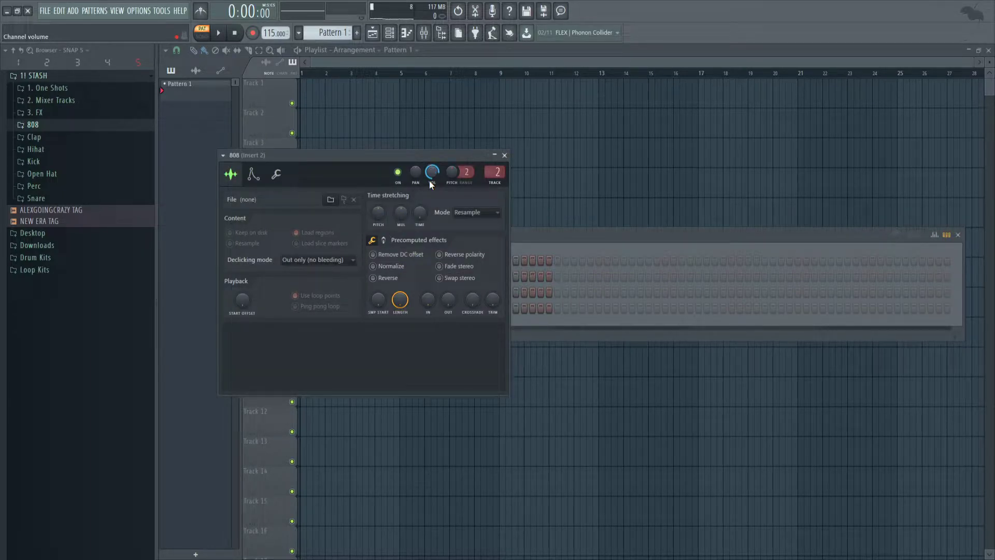
left_click_drag(432, 175, 432, 154)
left_click(276, 174)
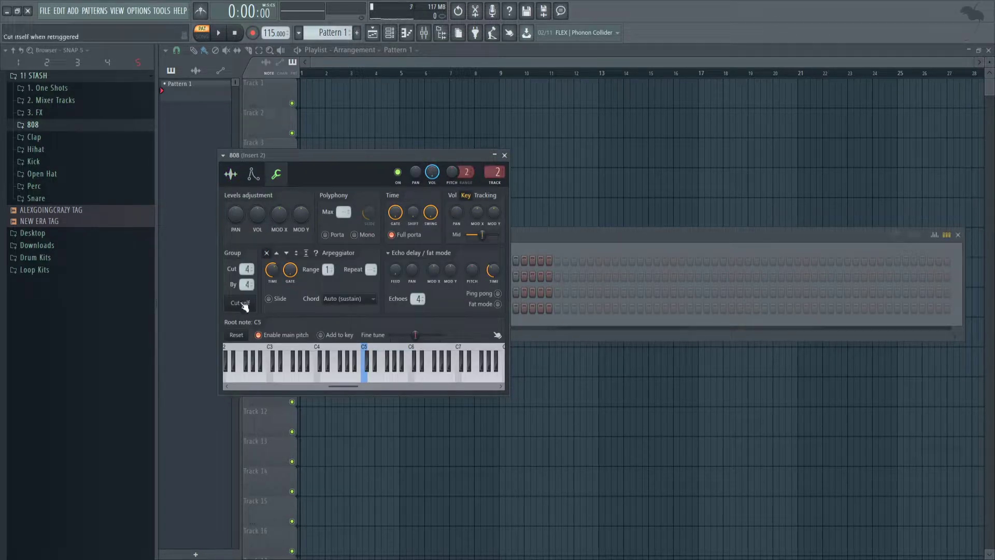
left_click(231, 174)
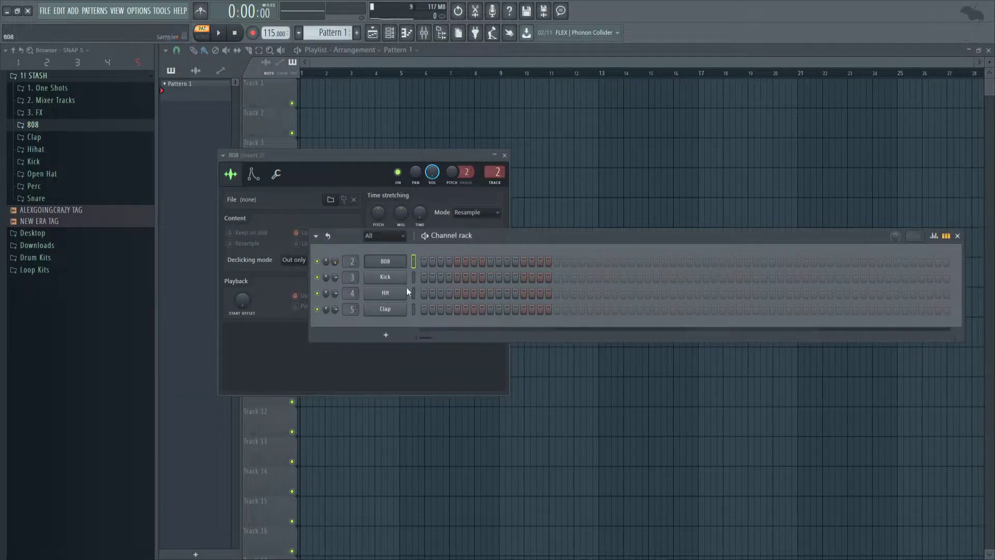
left_click(371, 156)
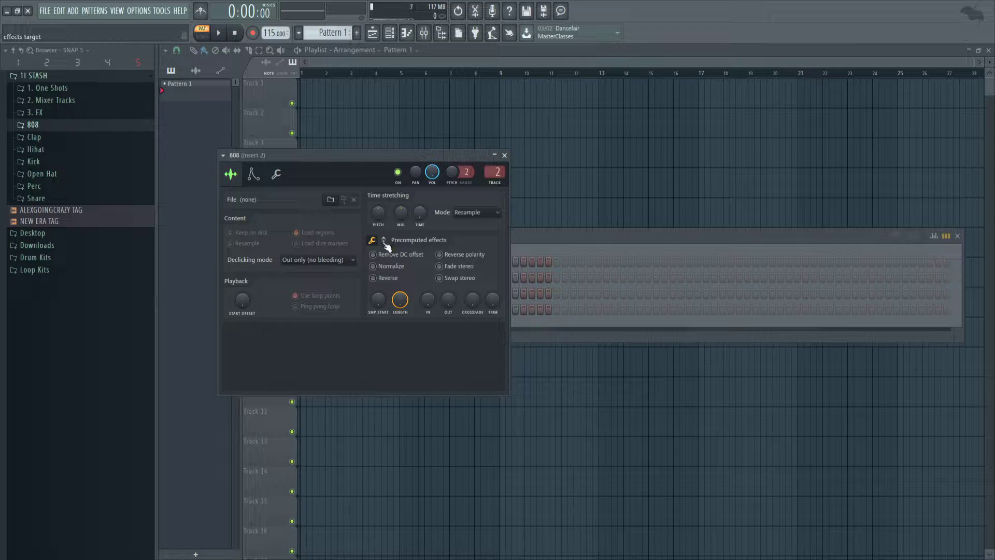
left_click(384, 240)
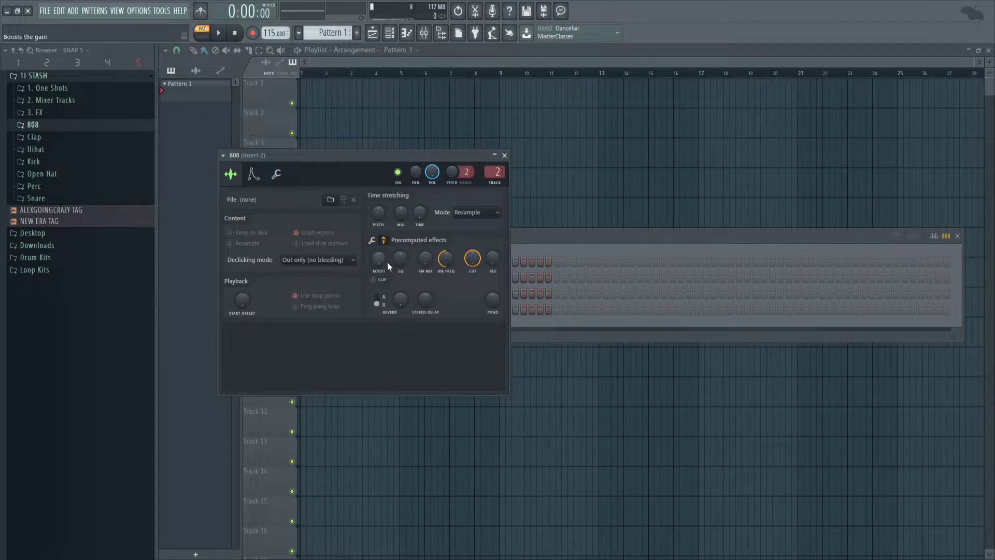
Load the Ez Uses Alot sample from the 808 folder of 1! STASH into the 808 channel
left_click(52, 126)
left_click(546, 248)
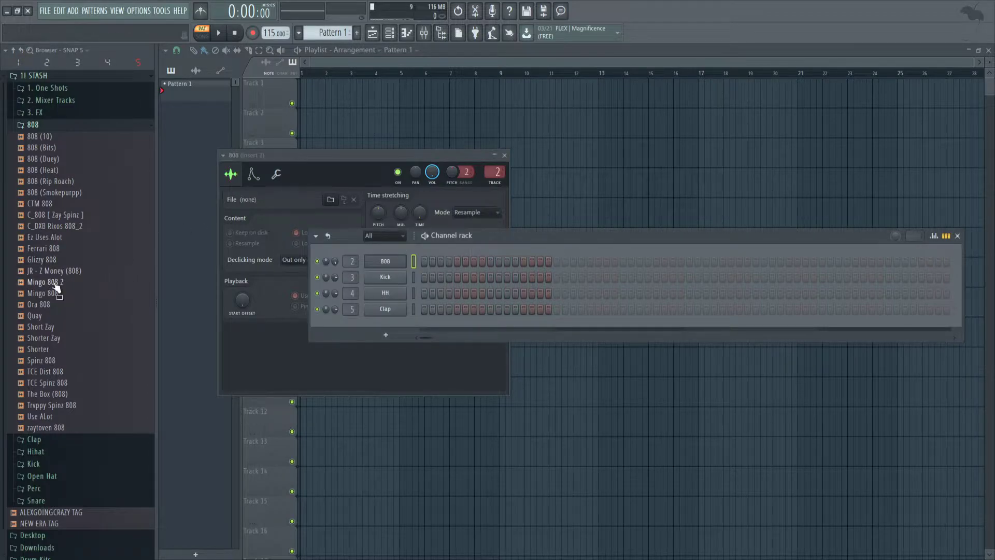
left_click_drag(44, 237, 379, 266)
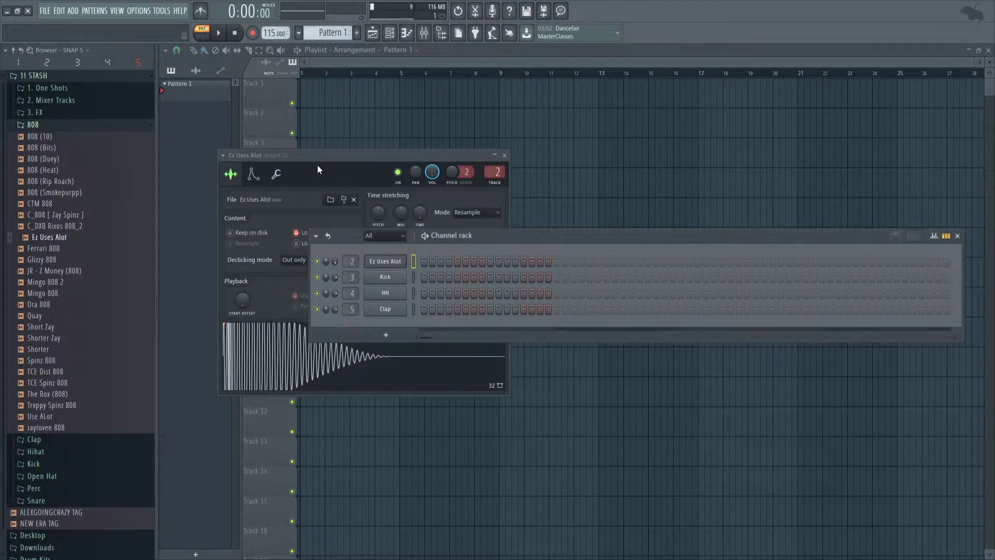
left_click(316, 207)
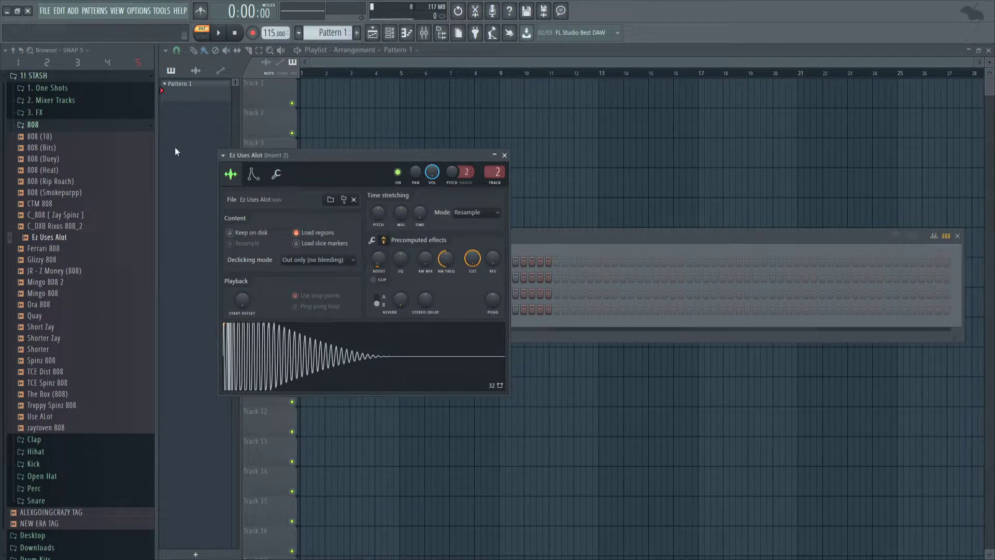
left_click(46, 126)
left_click(34, 75)
left_click(329, 360)
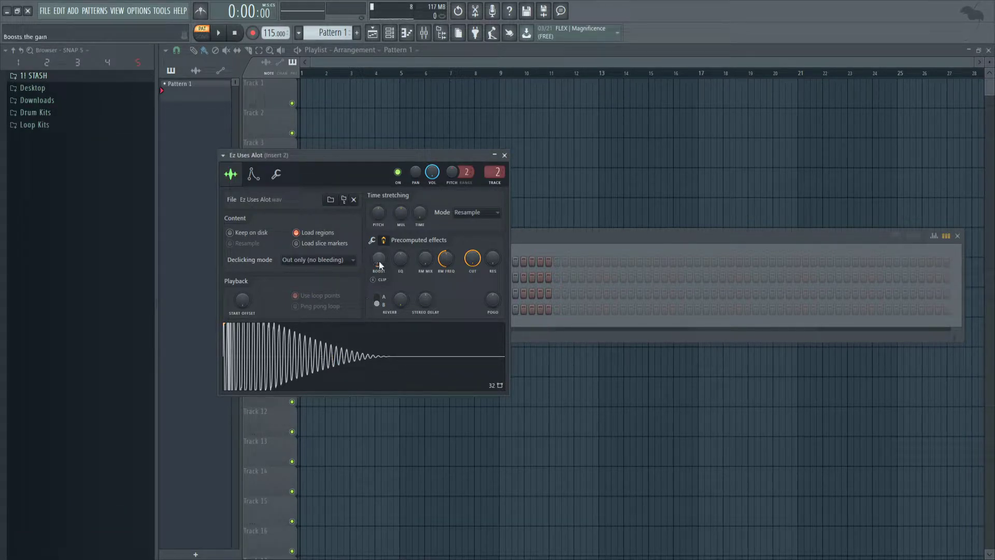
Adjust the Boost effect of the Ez Uses Alot sample to a slight gain increase and close its settings
left_click_drag(379, 262, 380, 207)
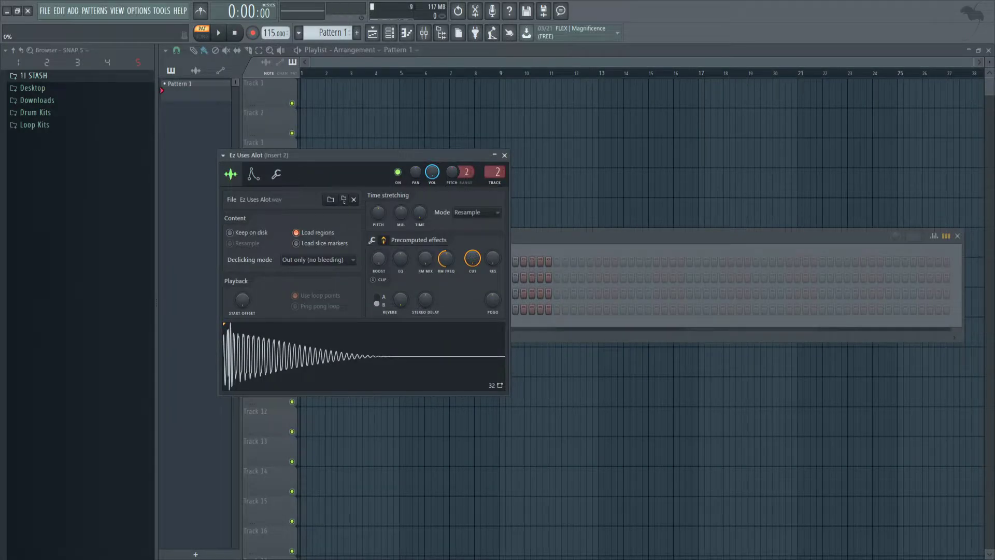
left_click_drag(379, 259, 379, 251)
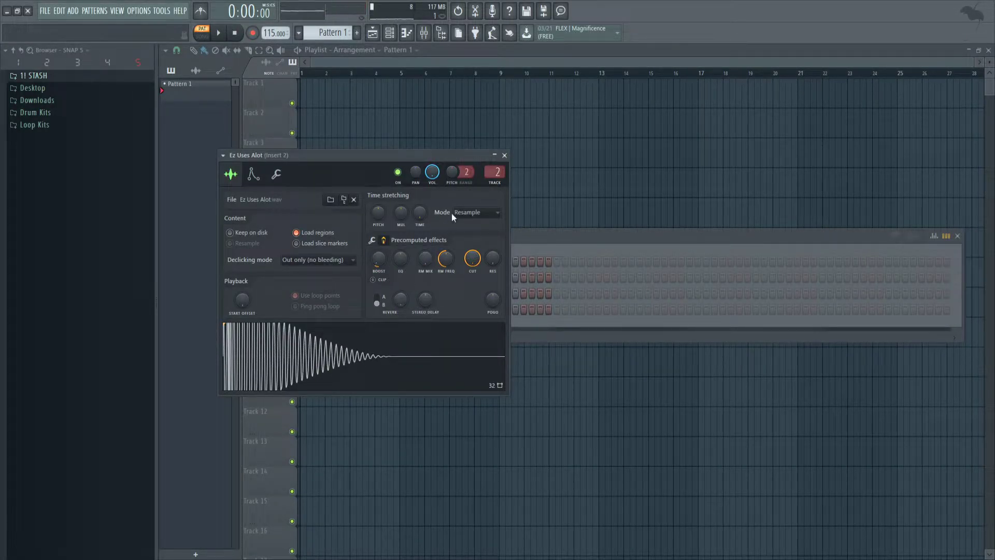
key("Escape")
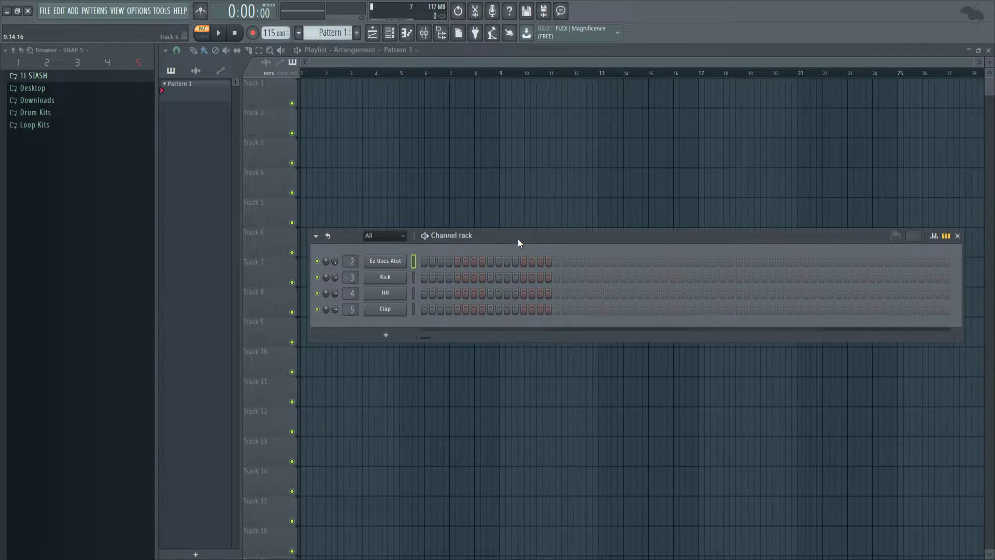
Place the 10 107 BPM loop from the Loop Kits folder at the start of playlist Track 1
left_click(39, 77)
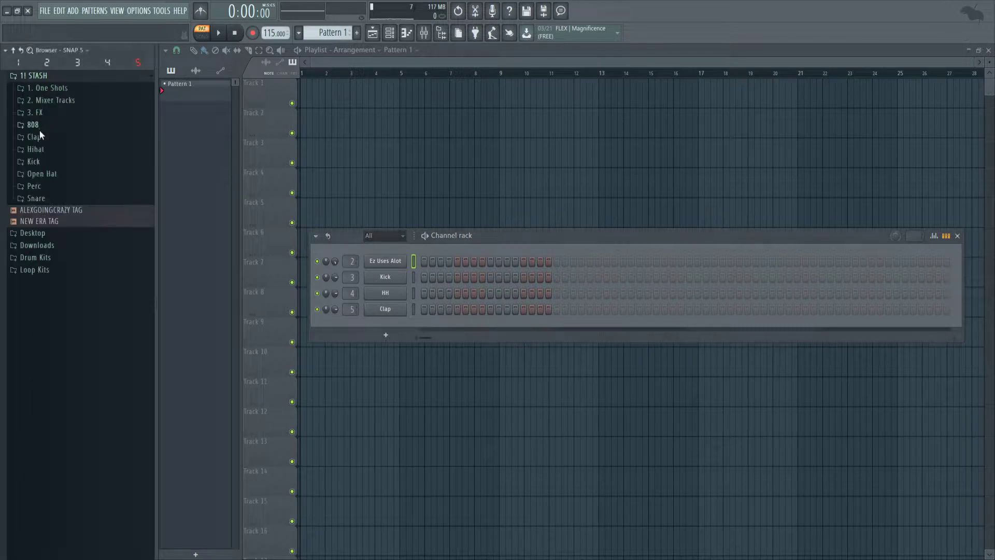
left_click(44, 77)
left_click(43, 127)
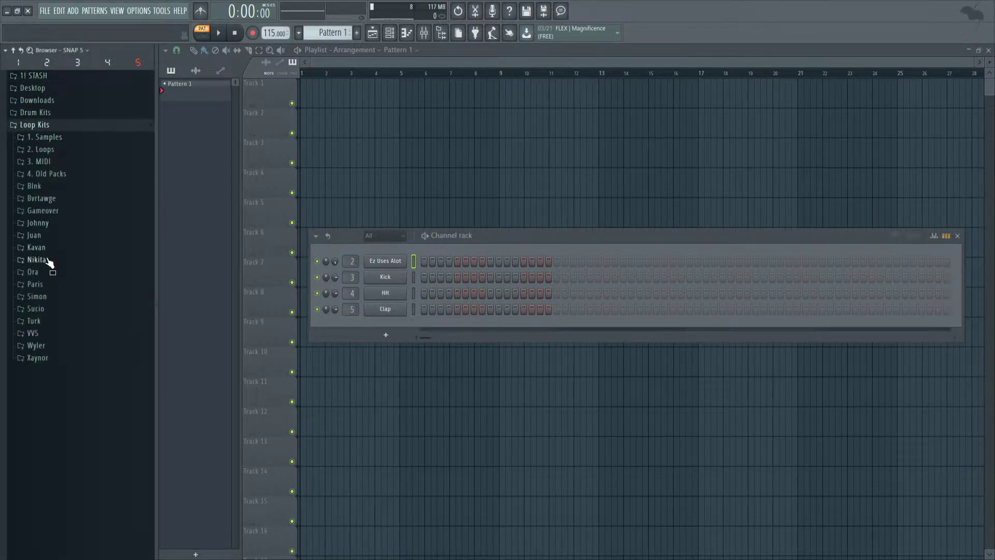
left_click(46, 309)
scroll(60, 358, "down", 5)
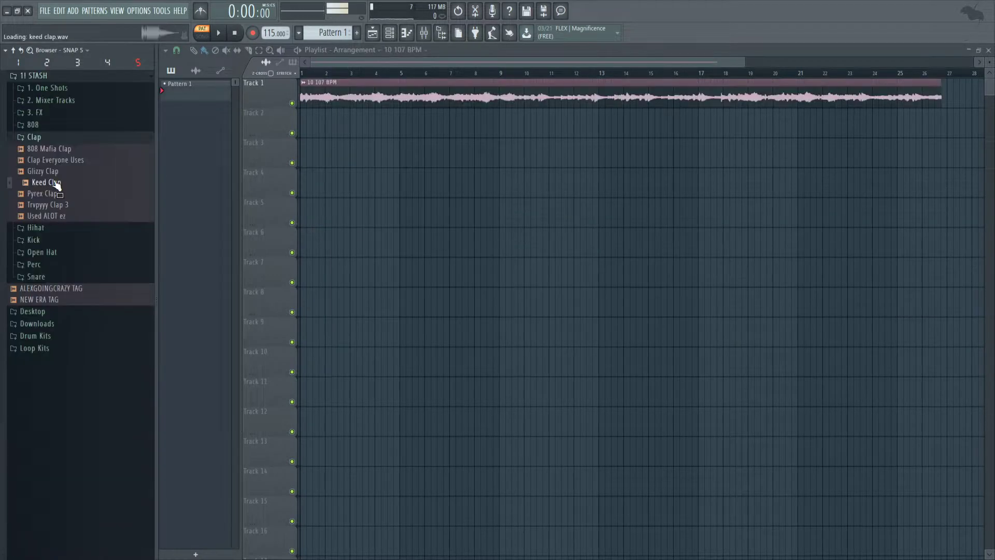
Load Keed Clap into the Clap channel and show all channels in the channel rack
key("F6")
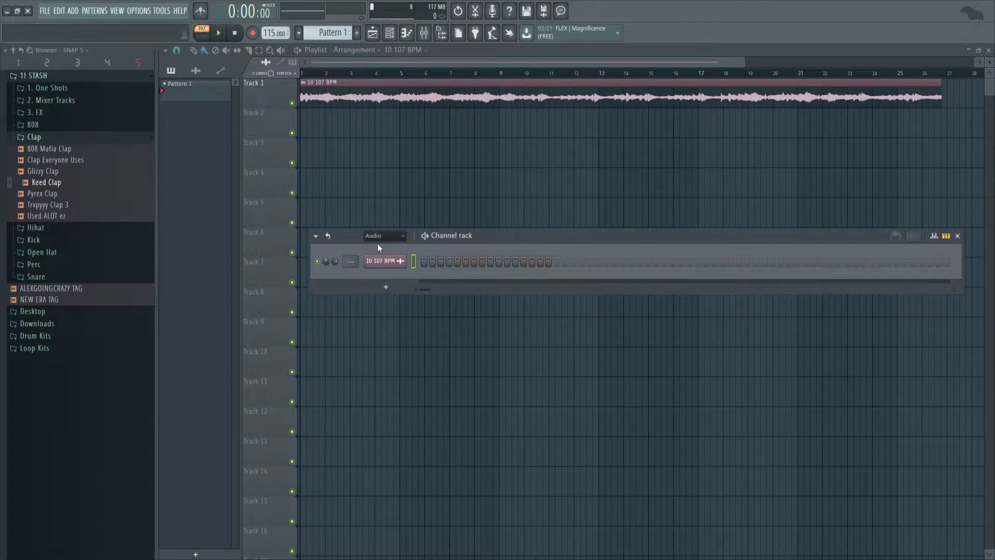
left_click(383, 236)
left_click(375, 245)
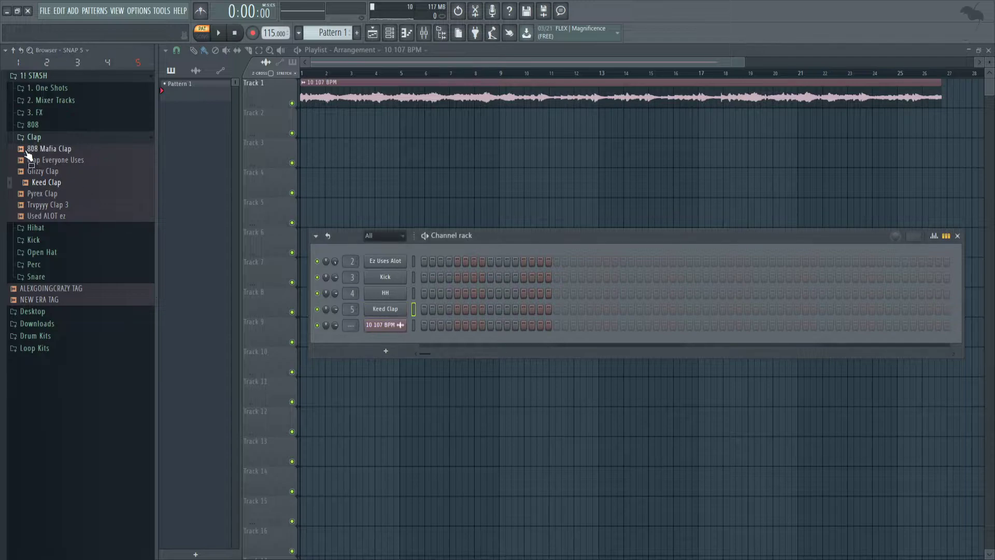
left_click(33, 137)
Load the Pyrex hi-hat sample from the Hihat folder into the HH channel
left_click(35, 149)
left_click_drag(71, 208, 392, 294)
left_click(66, 151)
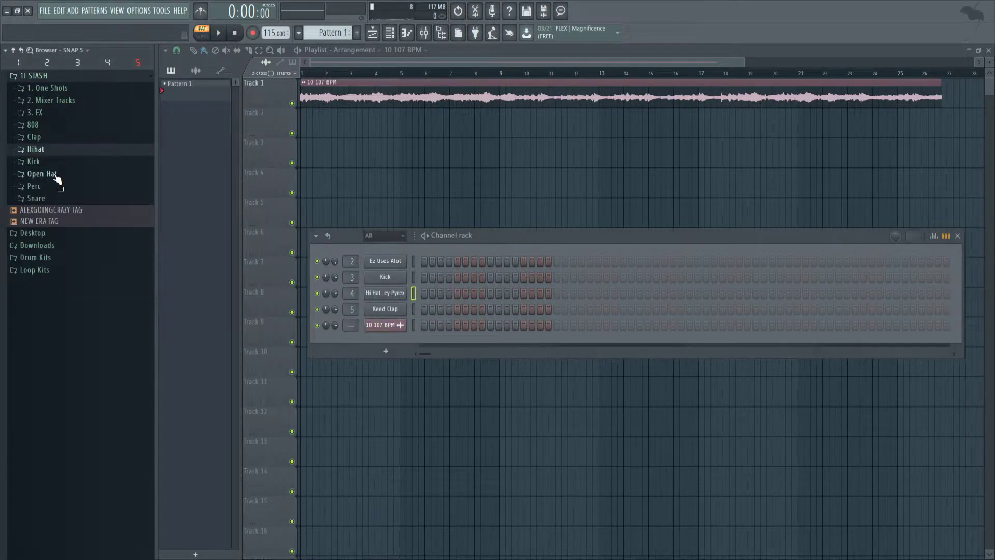
Audition the Open Hat samples and add Open Hat [Slatt] and the Sizzle open hat as new channels below the hi-hat
left_click(57, 175)
left_click(60, 275)
left_click_drag(50, 264, 387, 302)
left_click(77, 344)
left_click(83, 333)
left_click(72, 320)
left_click(71, 309)
left_click_drag(71, 309, 398, 325)
left_click(48, 175)
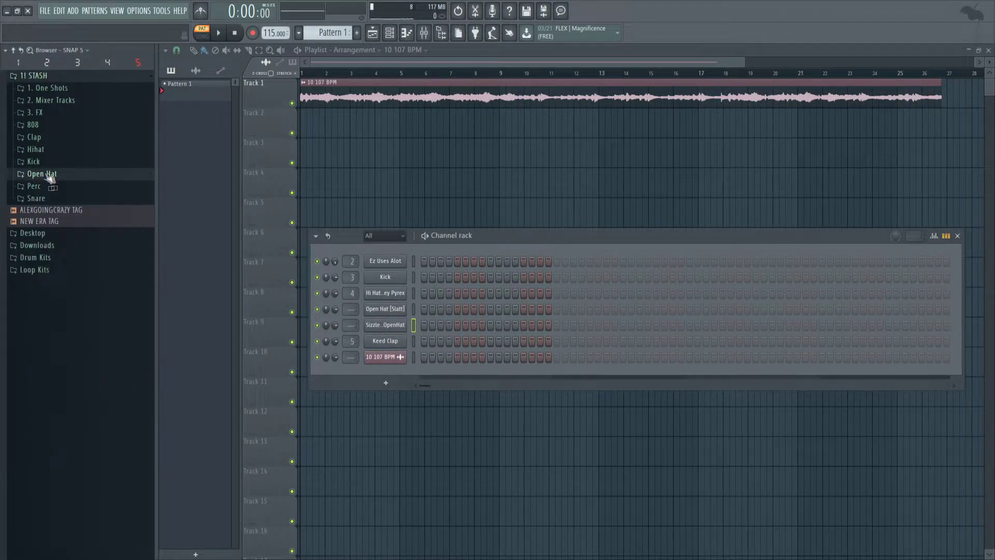
Add the [Snare] - Boi sample from the Snare folder as a new channel below Keed Clap
left_click(111, 200)
left_click(78, 402)
left_click_drag(80, 411, 386, 355)
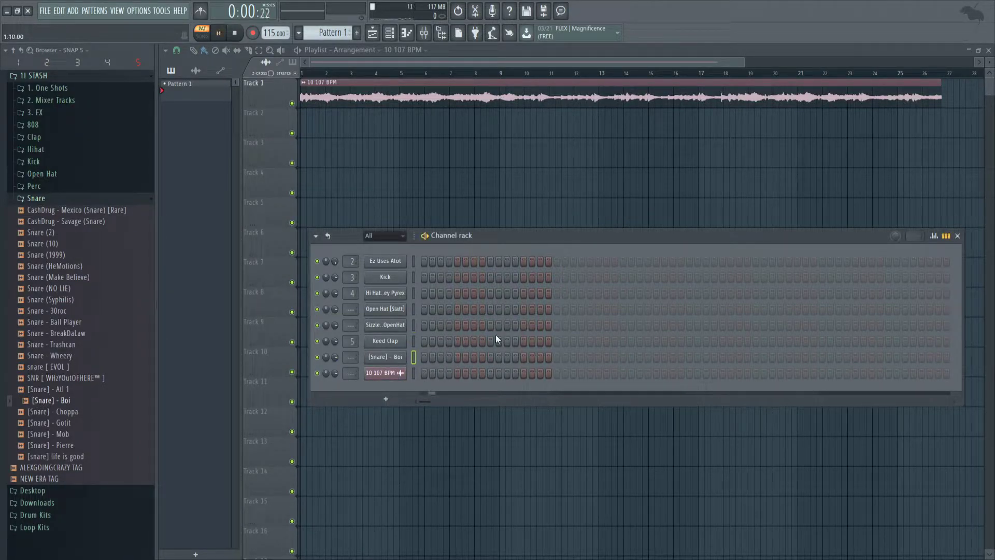
Start pattern playback and place Keed Clap hits on steps 9, 25, 41 and 57
key("space")
left_click(490, 341)
left_click(623, 341)
left_click(756, 341)
left_click(889, 341)
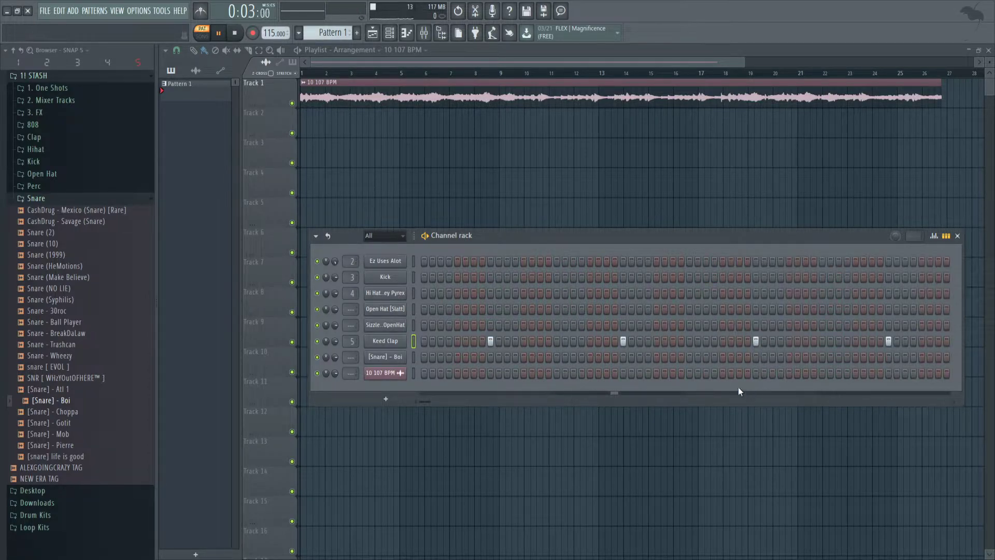
Add [Snare] - Boi hits on steps 57, 59, 61, 62 and 63 and display them in the piano roll
left_click(889, 357)
left_click(905, 357)
key("F7")
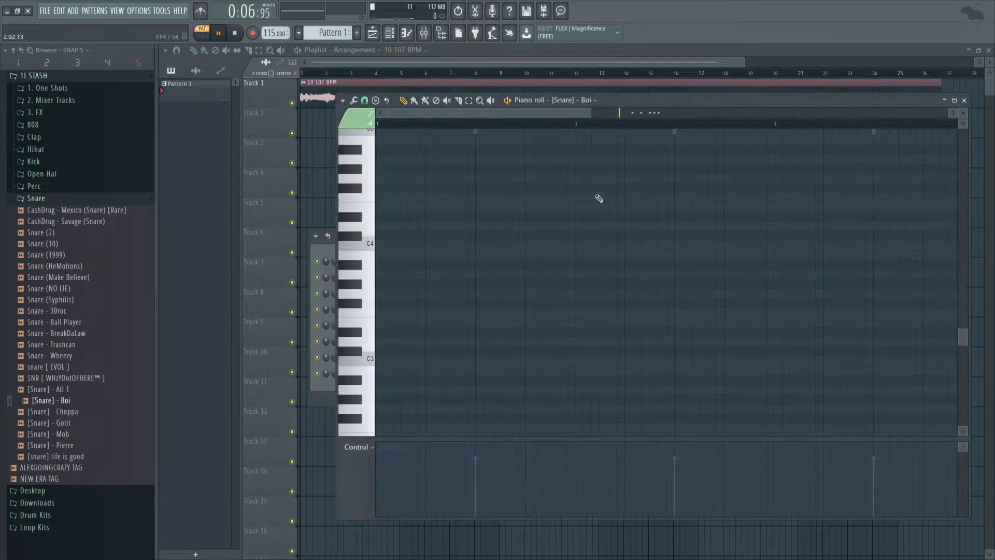
scroll(881, 207, "down", 6)
scroll(780, 183, "up", 3)
scroll(781, 186, "down", 3)
scroll(902, 197, "up", 10)
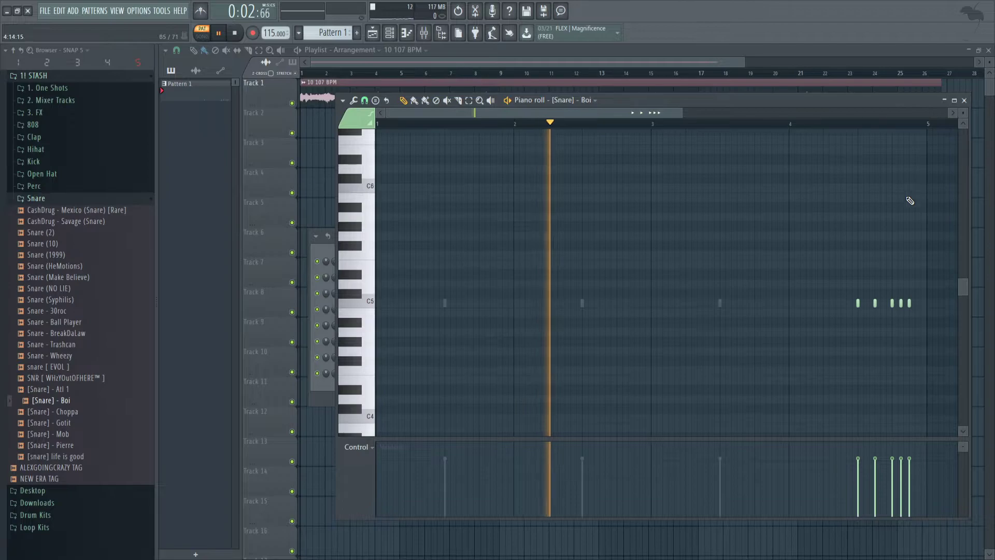
scroll(897, 314, "up", 4)
Rework the last snare hits into an evenly spaced roll of five C5 notes between steps 61 and 63
right_click(856, 303)
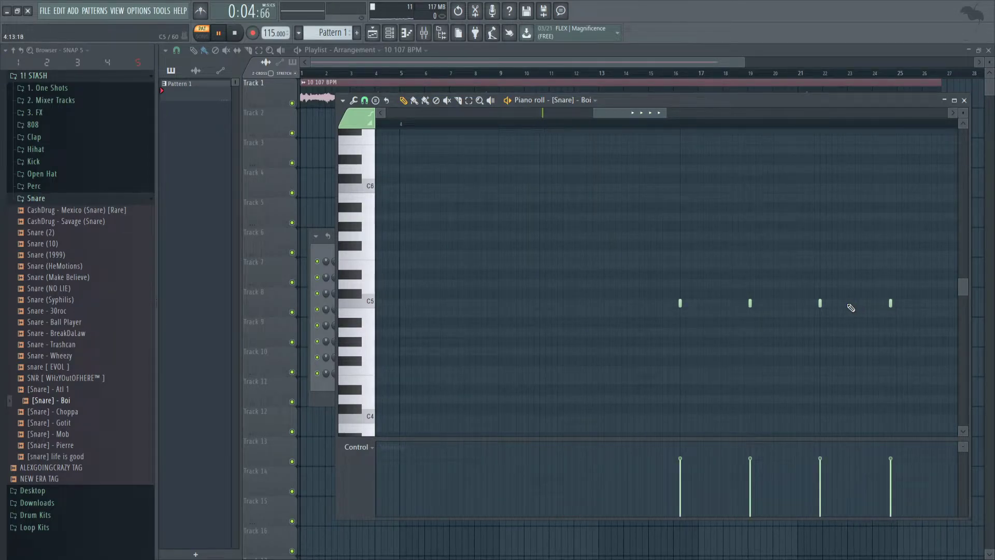
left_click(843, 305)
left_click(856, 303)
left_click(872, 303)
Ramp the velocities of the five snare roll notes from low to high, deselect them and close the piano roll
left_click_drag(893, 460, 807, 490)
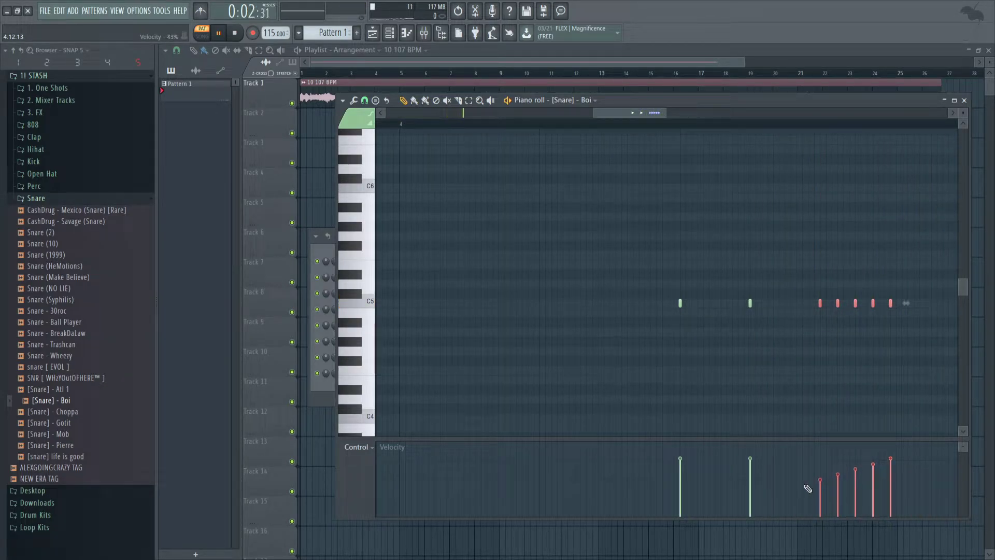
left_click_drag(893, 462, 813, 510)
left_click(855, 419, "ctrl")
scroll(791, 381, "down", 4)
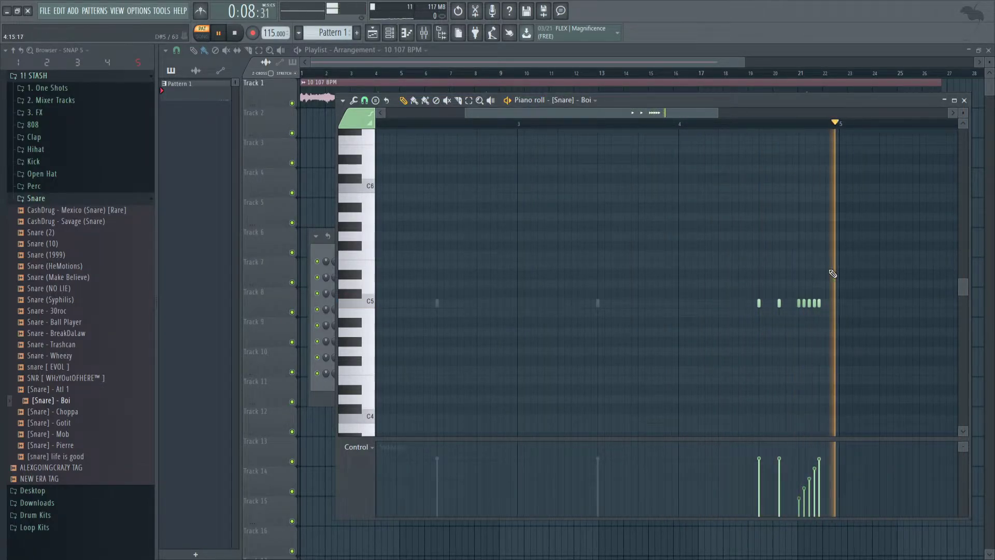
left_click(964, 101)
Place Open Hat [Slatt] hits on steps 1, 13, 17, 33, 45 and 49, and Sizzle open hat hits on steps 21 and 29
left_click(424, 309)
key("space")
left_click(557, 309)
left_click(589, 325)
left_click(656, 325)
left_click(689, 309)
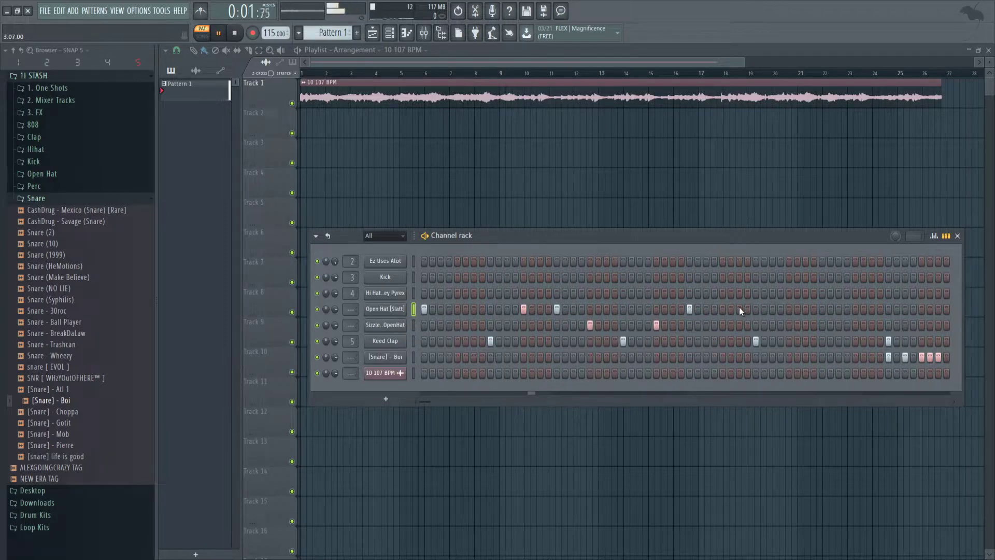
left_click(788, 309)
left_click(822, 309)
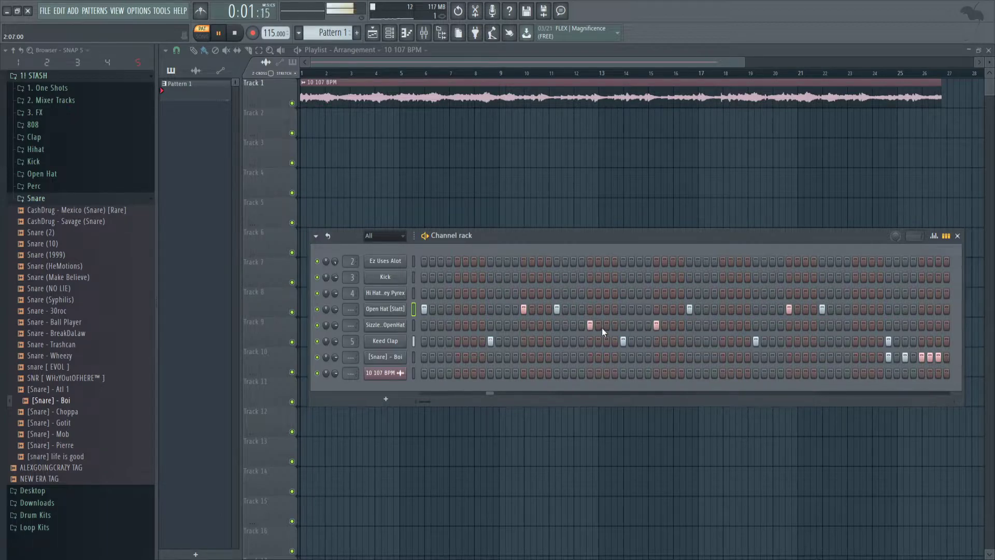
Move the Sizzle open hat hit from step 29 to 27, adding Sizzle hits on 53 and 61 and Open Hat [Slatt] hits on 47 and 57
right_click(654, 325)
left_click(639, 325)
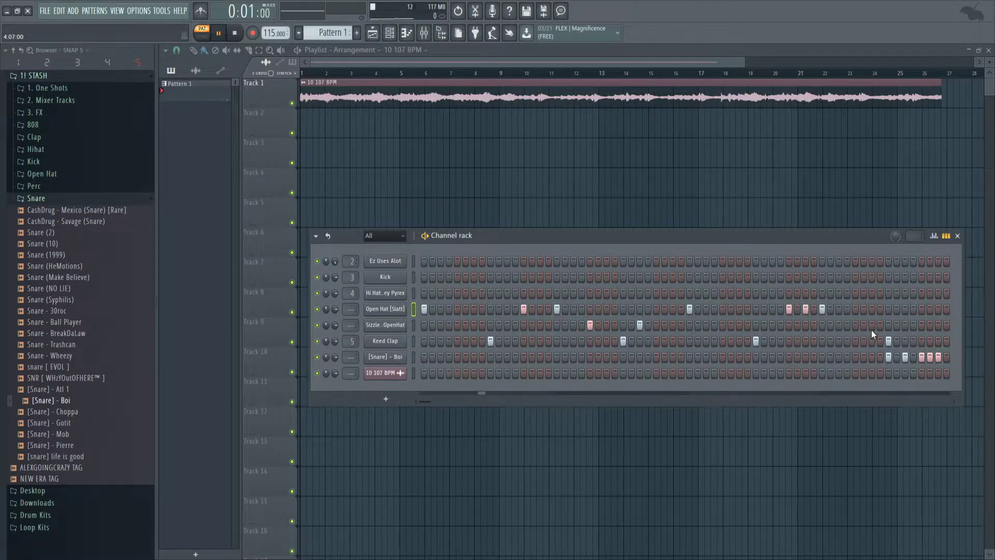
left_click(889, 309)
left_click(855, 325)
left_click(922, 325)
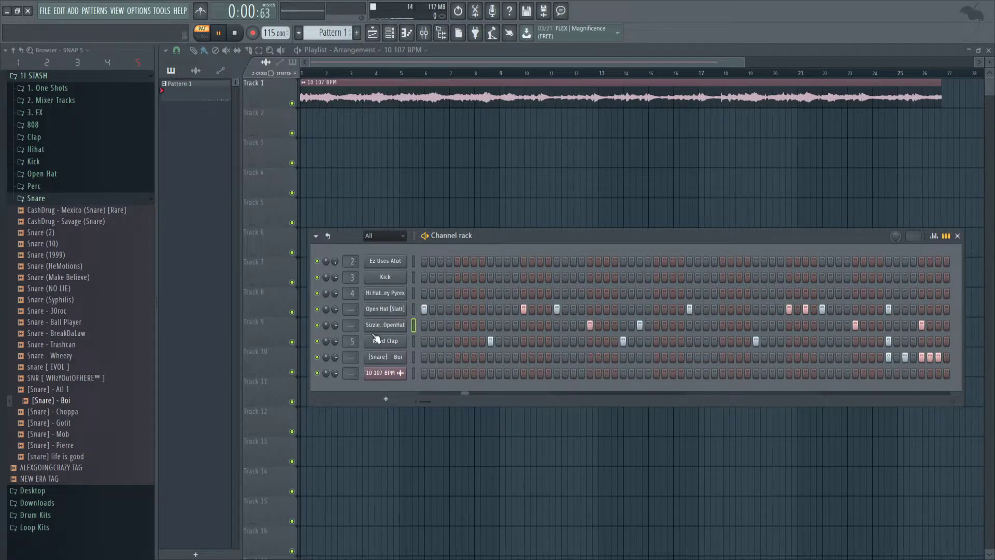
Fill the Pyrex hi-hat channel with a hit every two steps and lower the channel's volume
right_click(396, 294)
left_click(478, 323)
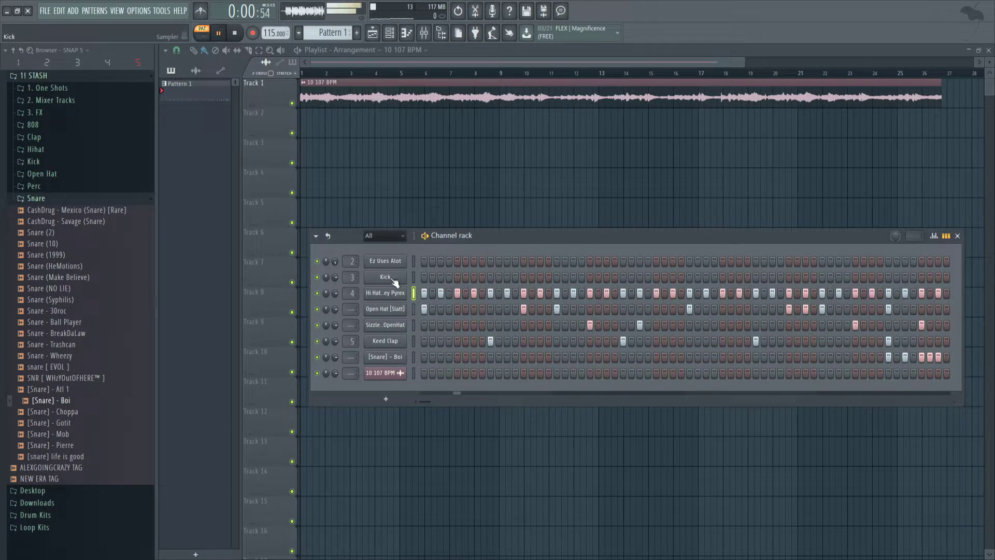
left_click_drag(335, 294, 334, 302)
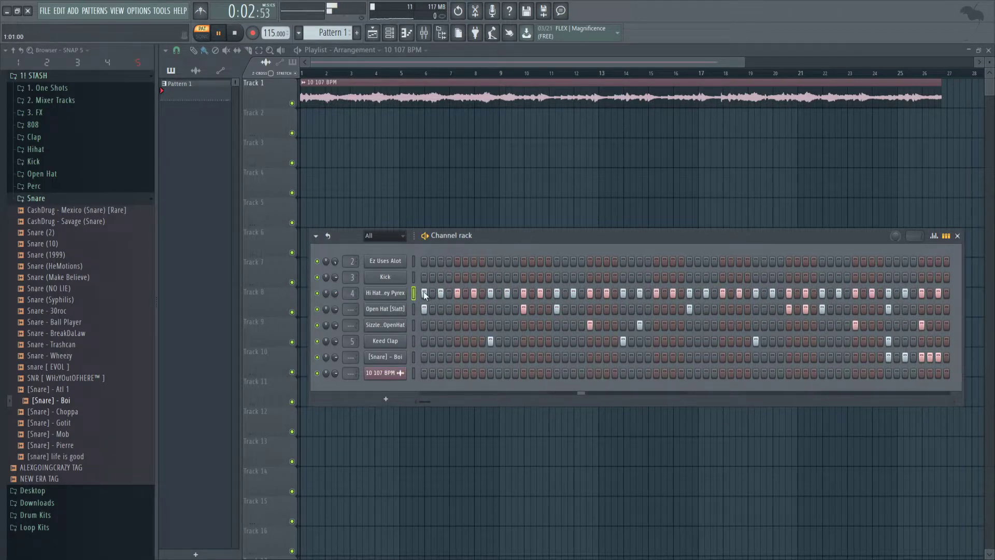
Collapse the sample folders, delete the empty Kick channel and restart pattern playback
left_click(54, 199)
left_click(45, 76)
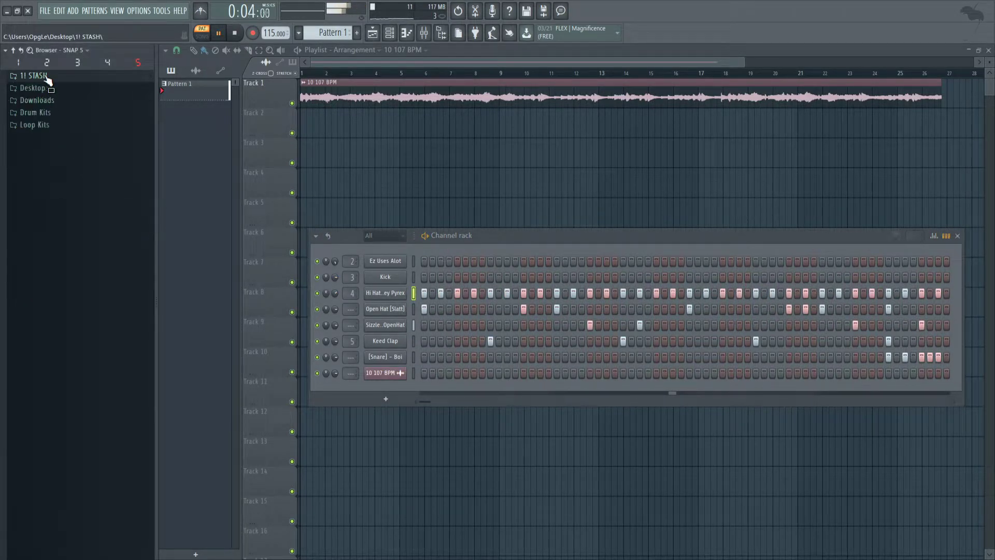
left_click(414, 277)
key("alt+Delete")
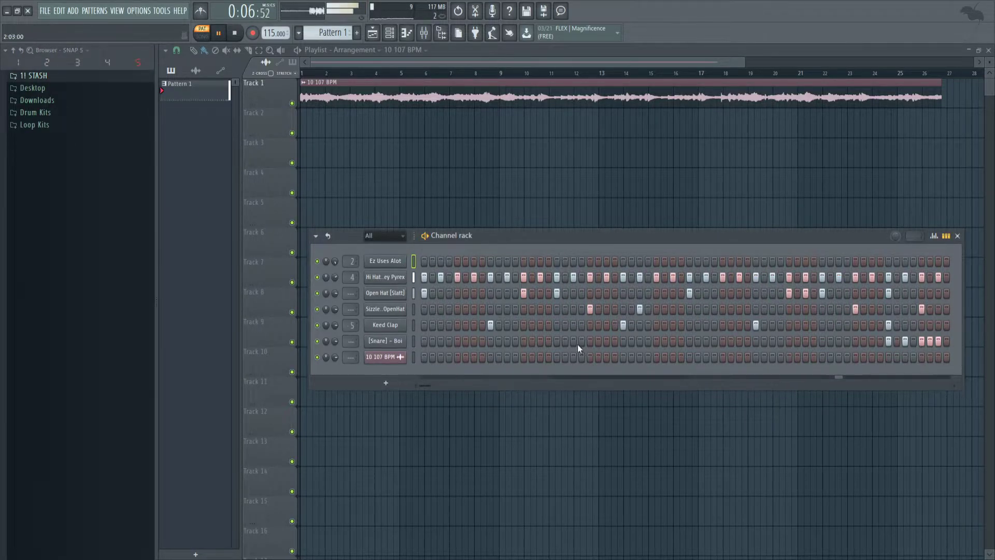
key("space")
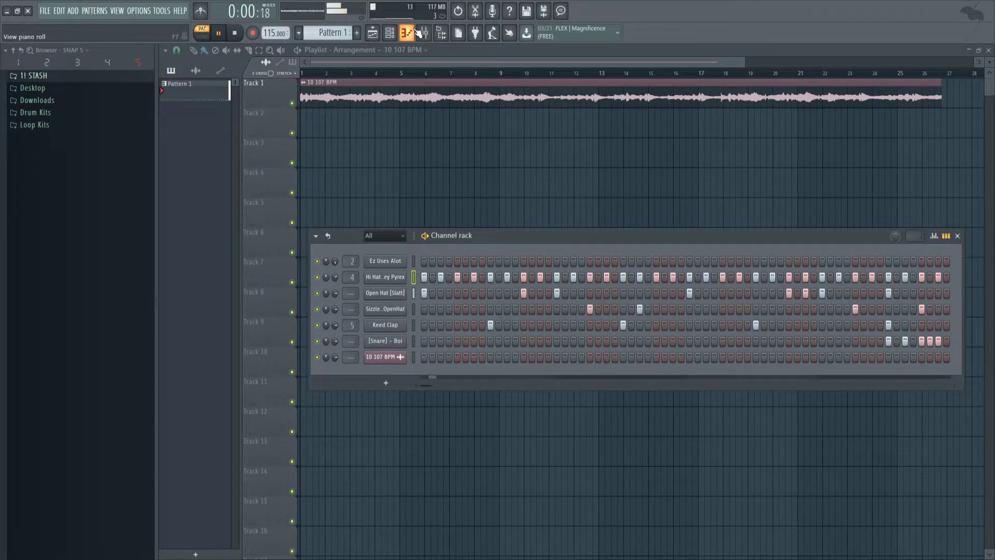
Open the Hi Hat - Oh Hey Pyrex piano roll and set the project tempo to 107 BPM
left_click(440, 34)
left_click_drag(267, 34, 267, 41)
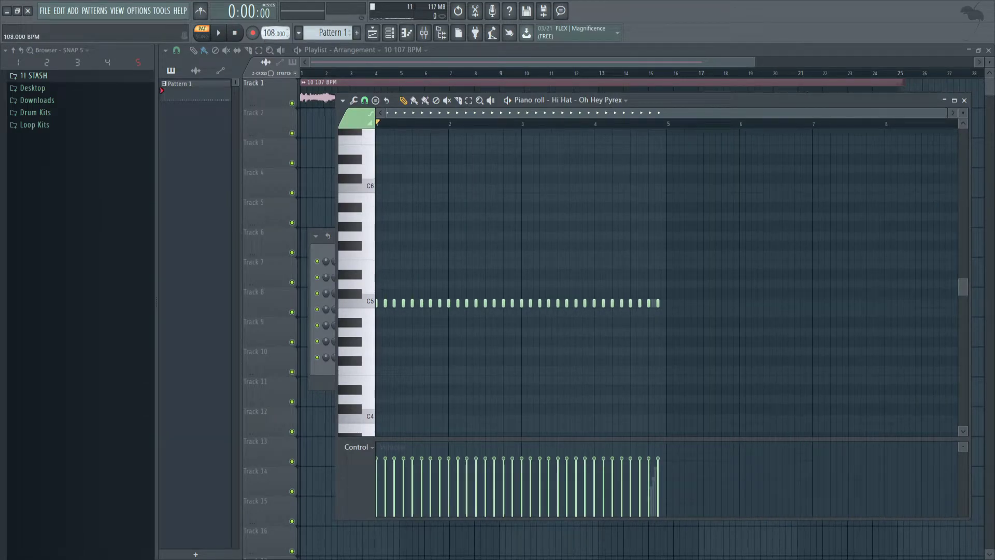
key("space")
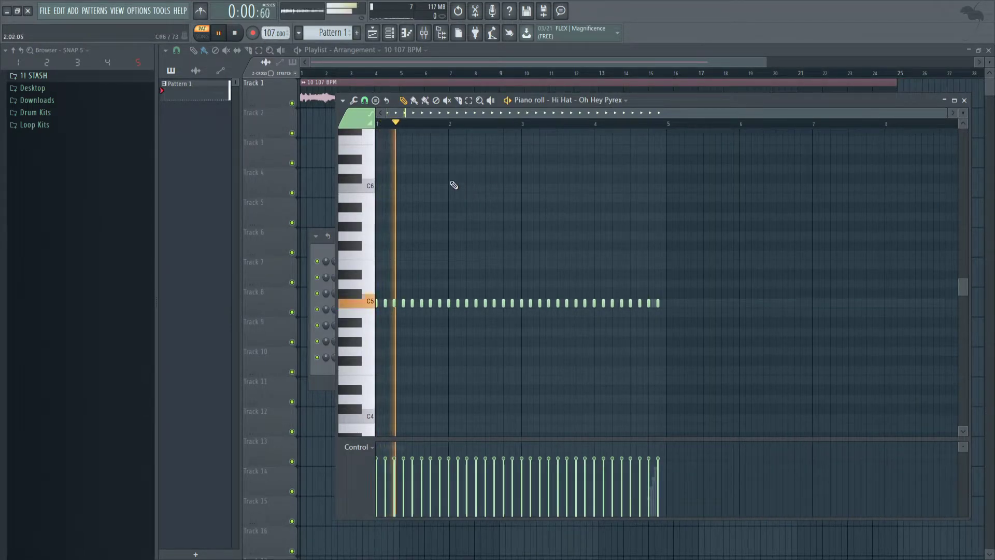
Mute every channel except the Pyrex hi-hat and the 10 107 BPM loop, and return to the hi-hat piano roll
left_click(322, 258)
left_click(317, 263)
left_click(318, 294)
left_click(317, 310)
left_click(318, 326)
left_click(318, 343)
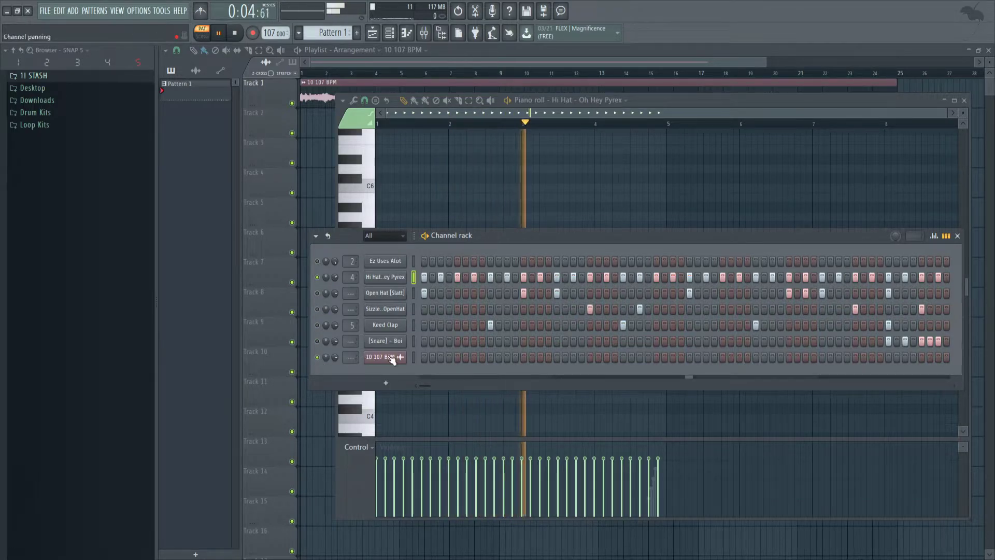
key("space")
left_click(651, 100)
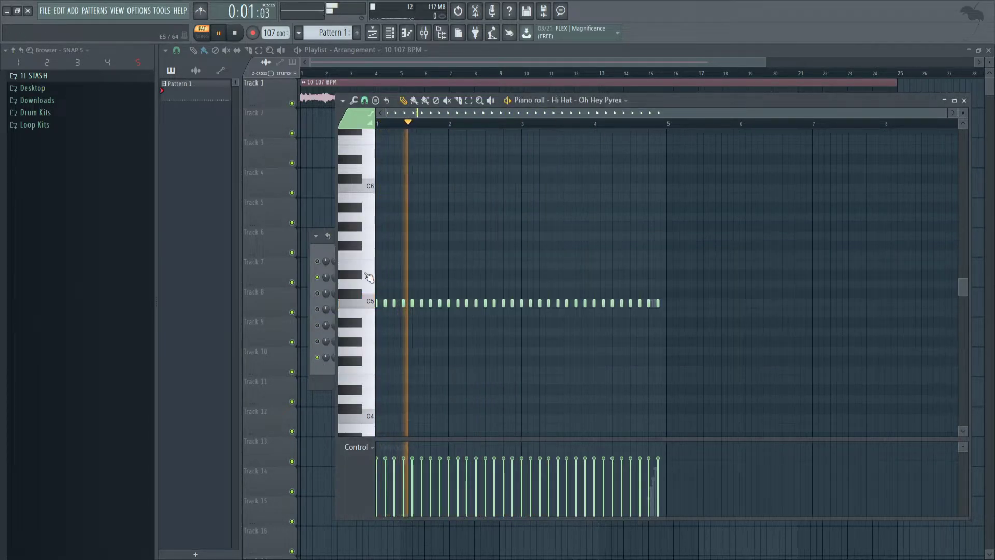
Add evenly spaced triplet C5 hi-hat notes between the existing hits from step 5 to step 9 of bar 1
scroll(389, 296, "up", 4)
key("space")
scroll(422, 304, "up", 2)
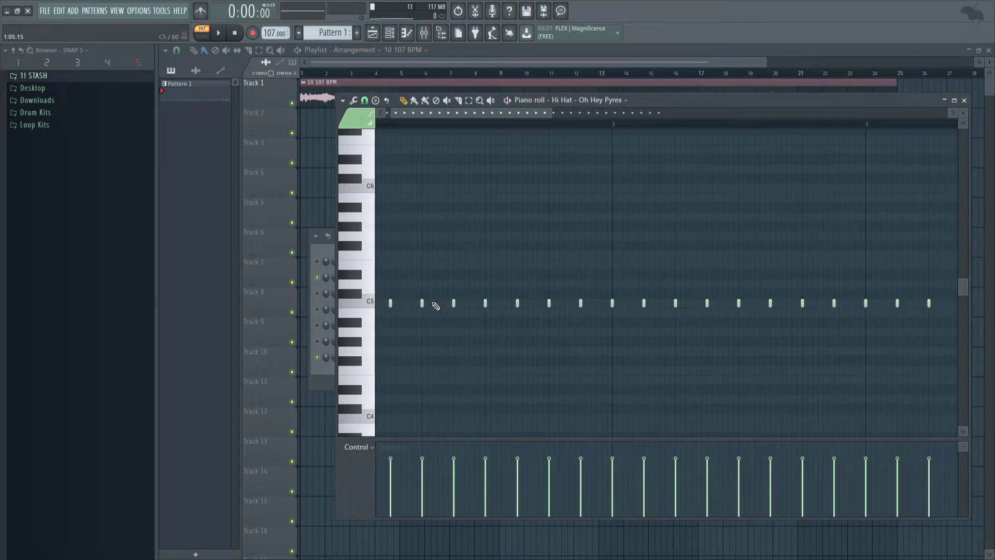
left_click(443, 303)
left_click(465, 303)
left_click(475, 303)
left_click_drag(482, 309, 434, 305)
Slope the velocities of the five roll hits between steps 5 and 9 gradually downward and audition the roll
left_click_drag(436, 477, 487, 502)
key("space")
left_click(470, 354, "ctrl")
key("space")
key("space")
key("space")
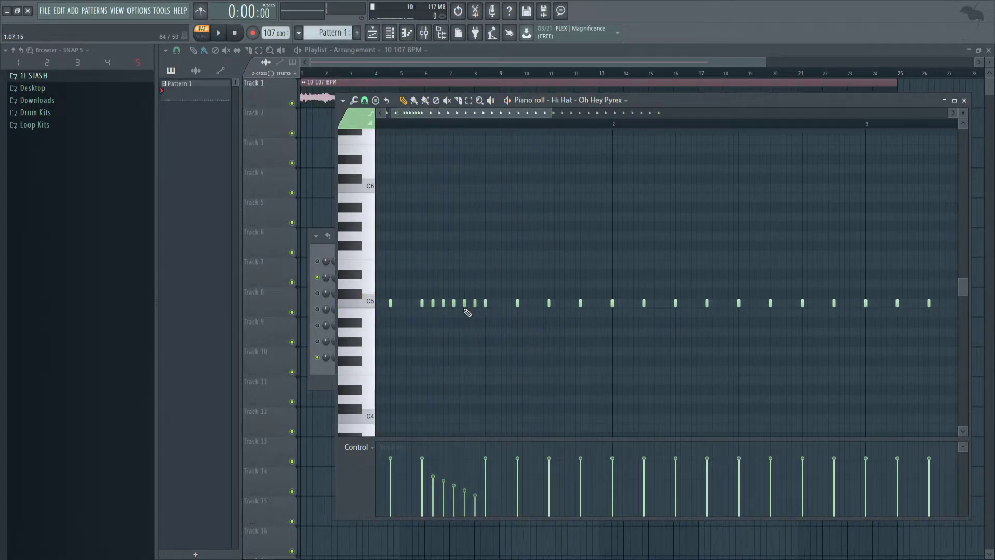
key("space")
Paint three rapid C#4 notes and one E4 note near the end of the bar 1 roll, just before step 9
scroll(469, 320, "down", 1)
key("space")
scroll(467, 347, "up", 1, "ctrl")
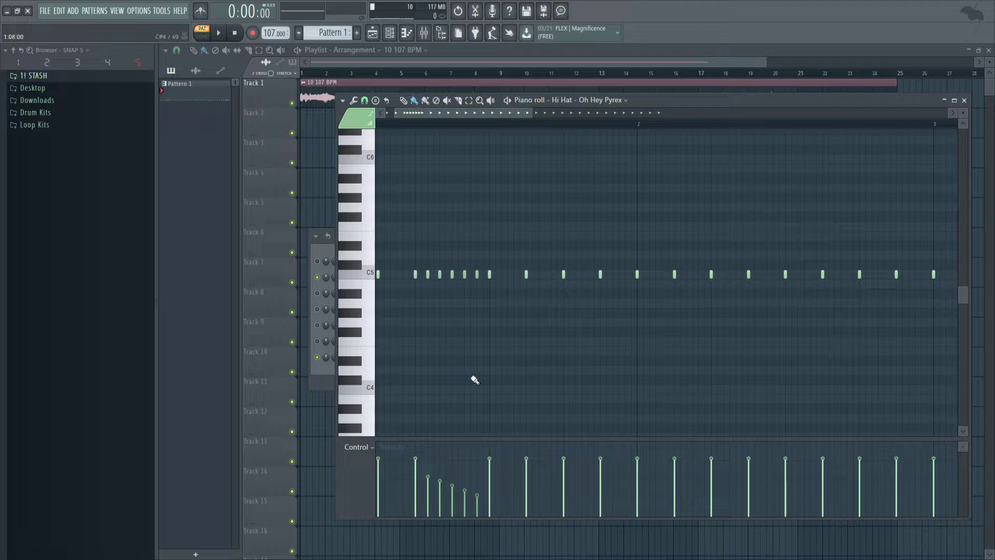
key("space")
key("space")
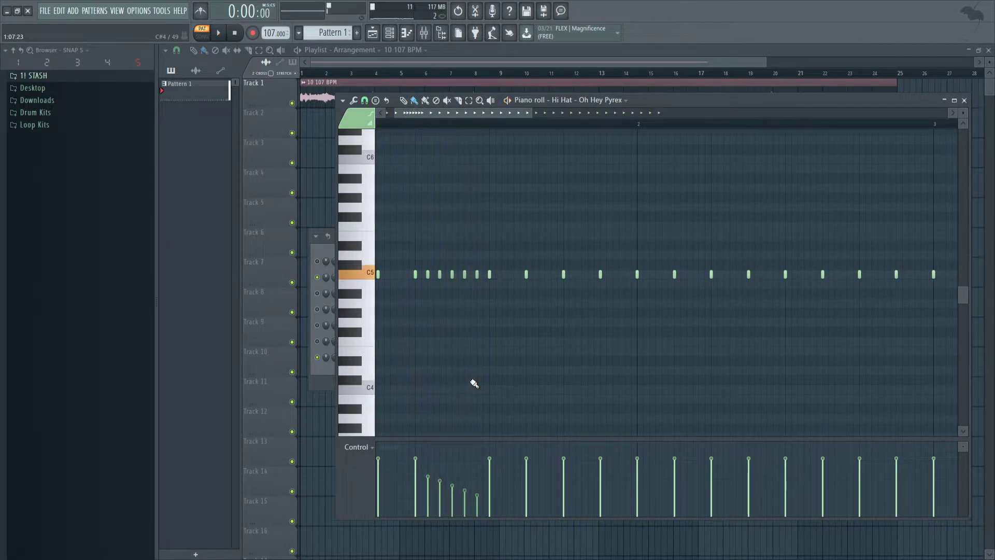
left_click_drag(472, 381, 478, 382)
left_click(484, 351)
key("space")
key("space")
Lower the velocities of the three C#4 notes and the E4 note, shaping them into a rising ramp
left_click_drag(508, 402, 443, 328)
left_click(318, 245)
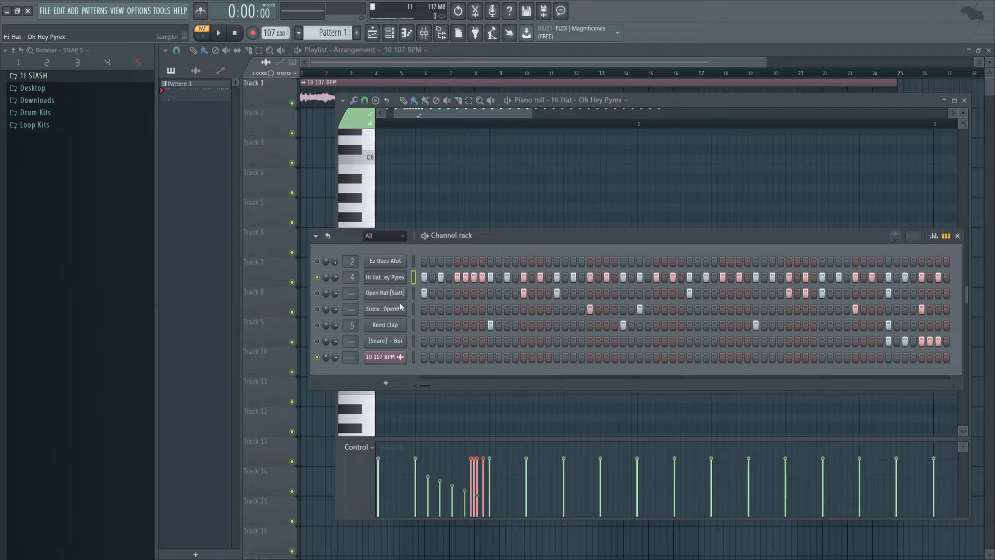
key("space")
left_click(655, 98)
left_click_drag(509, 402, 423, 327)
scroll(437, 326, "down", 5)
key("space")
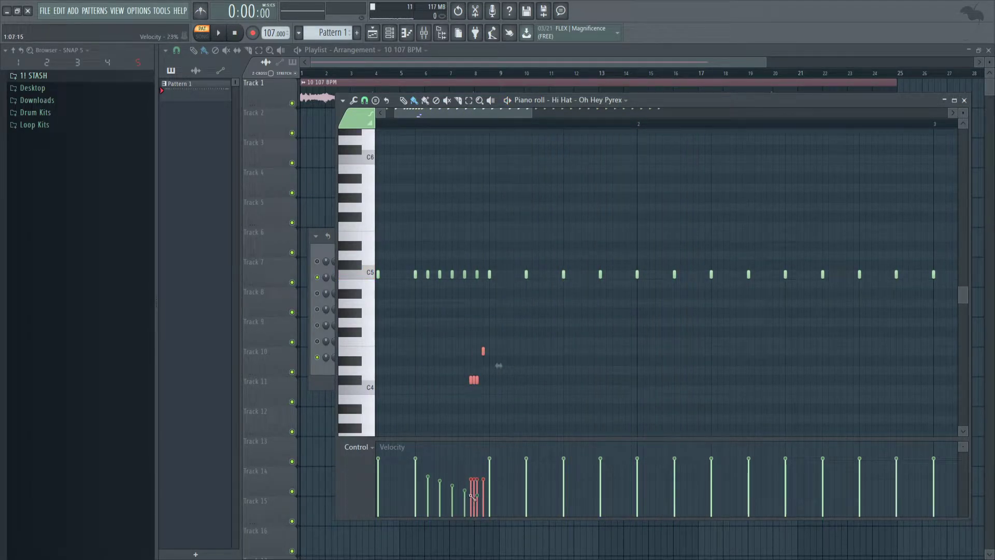
left_click(531, 403, "ctrl")
key("space")
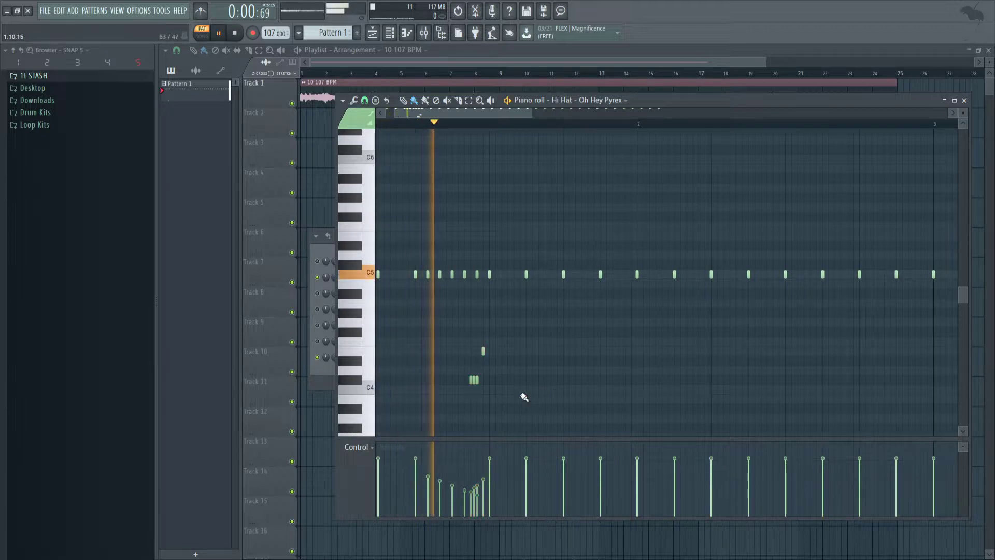
Shift the four low notes earlier so the E4 lands on the last roll hit before step 9, and delete the last two C#4 notes
left_click_drag(480, 371, 461, 342)
key("space")
scroll(483, 378, "up", 3)
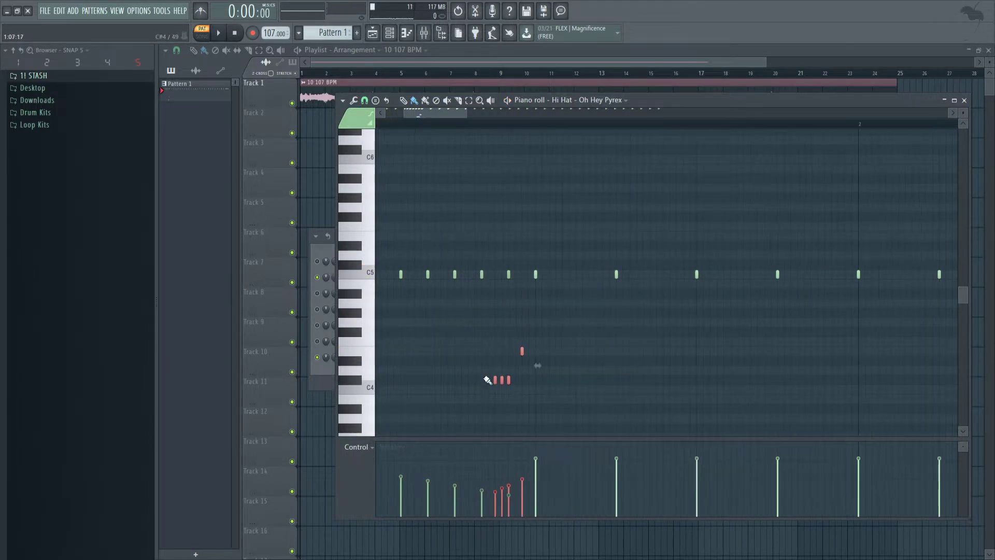
key("ctrl+d")
left_click_drag(470, 338, 495, 381)
key("space")
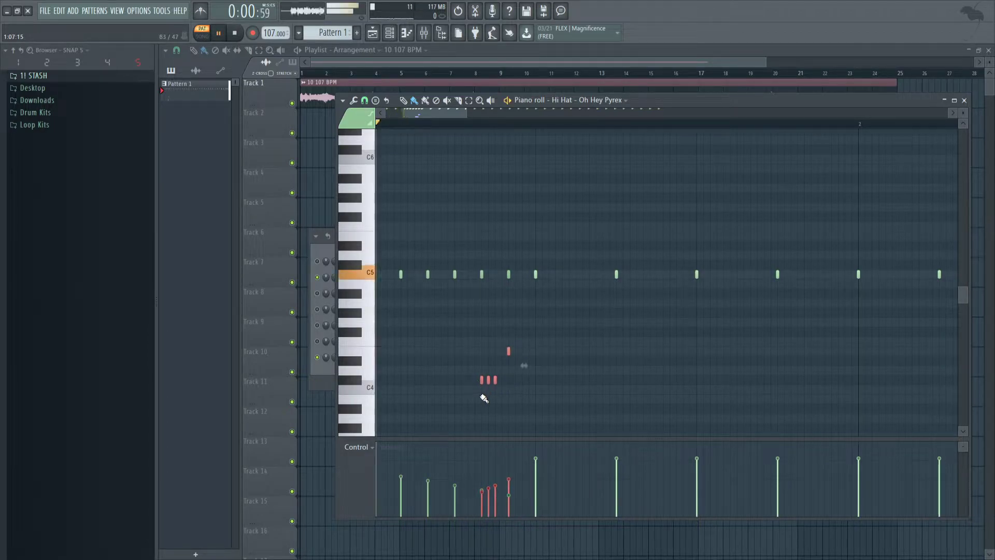
left_click(475, 350)
right_click(475, 351)
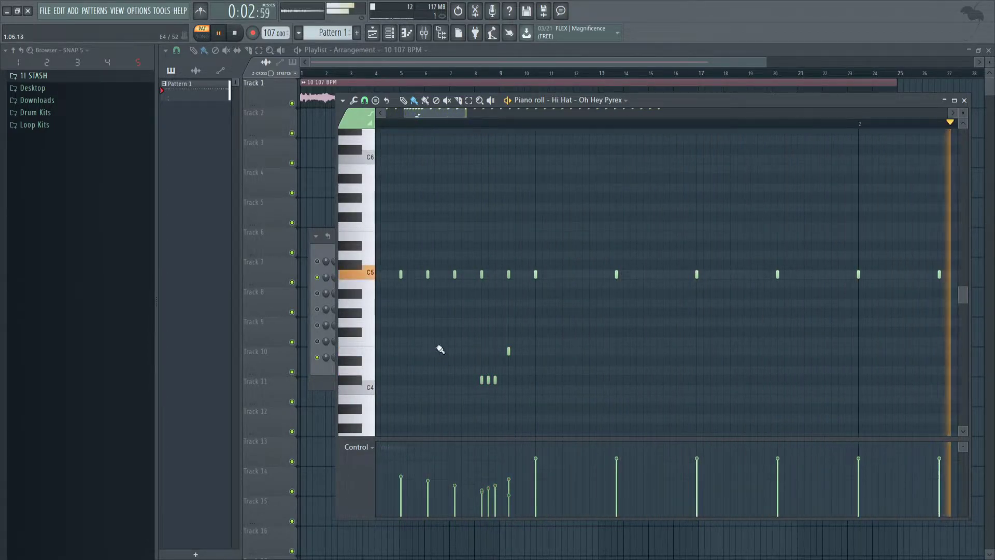
scroll(440, 353, "down", 3)
scroll(452, 372, "up", 2)
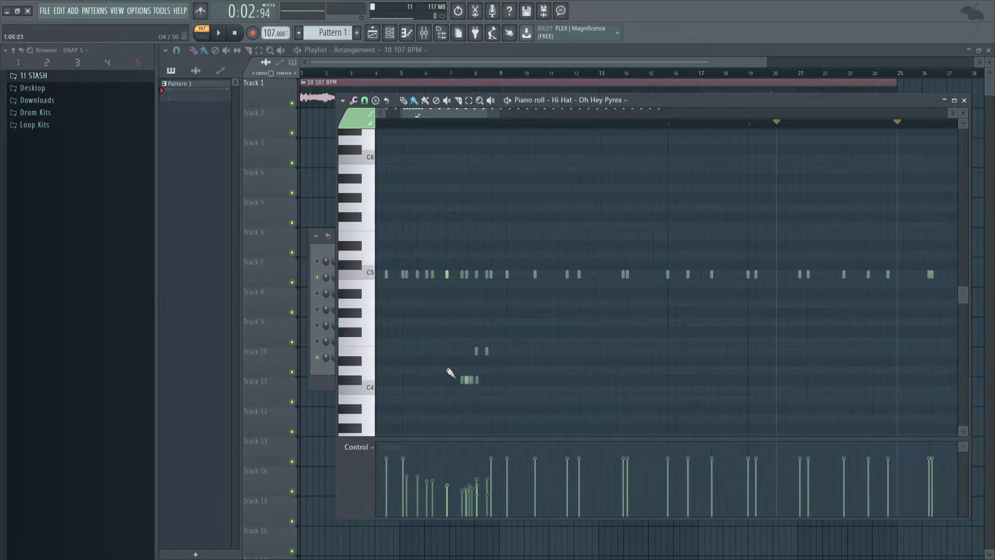
Try a D4 note between the C#4 and E4 hits and an F#4 note after them, and remove both
left_click(477, 370)
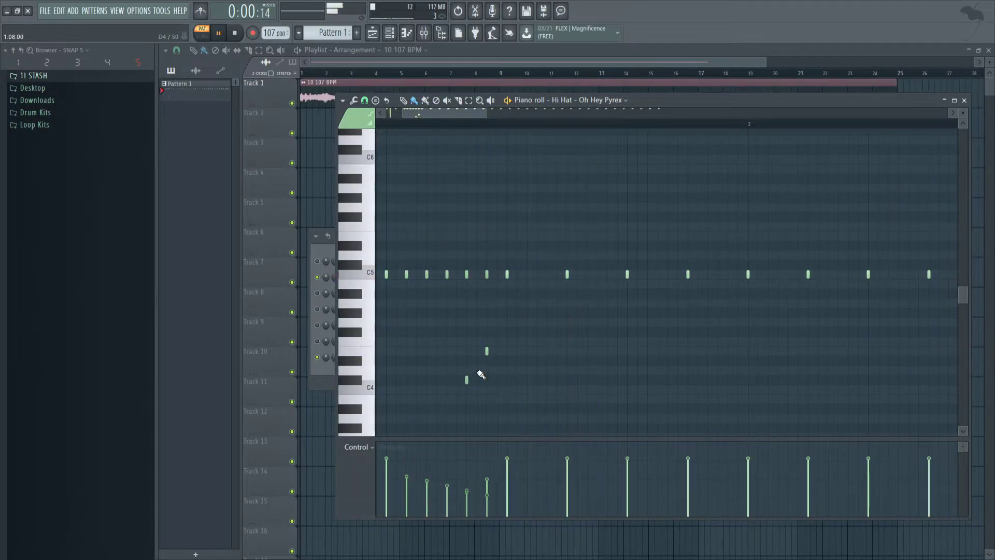
left_click(497, 332)
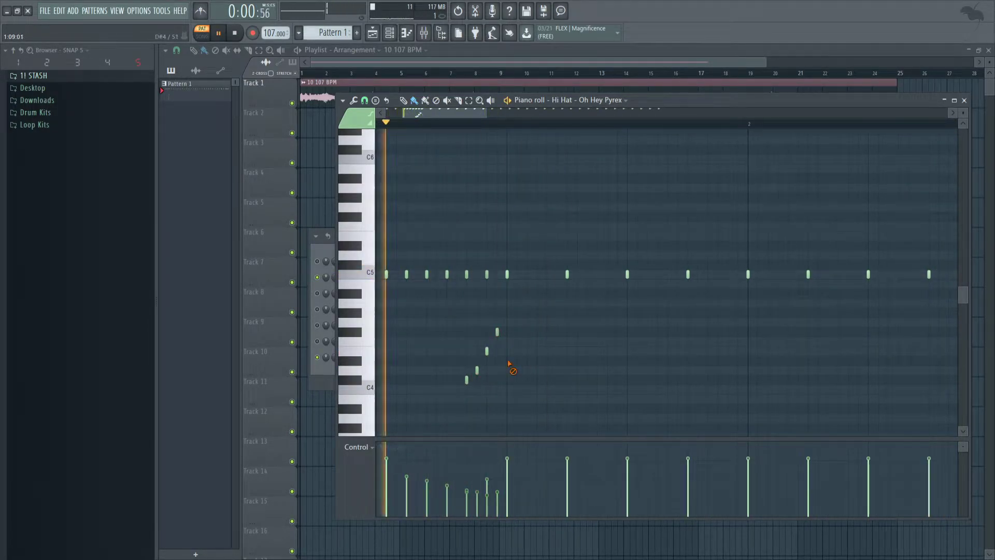
right_click(497, 332)
key("space")
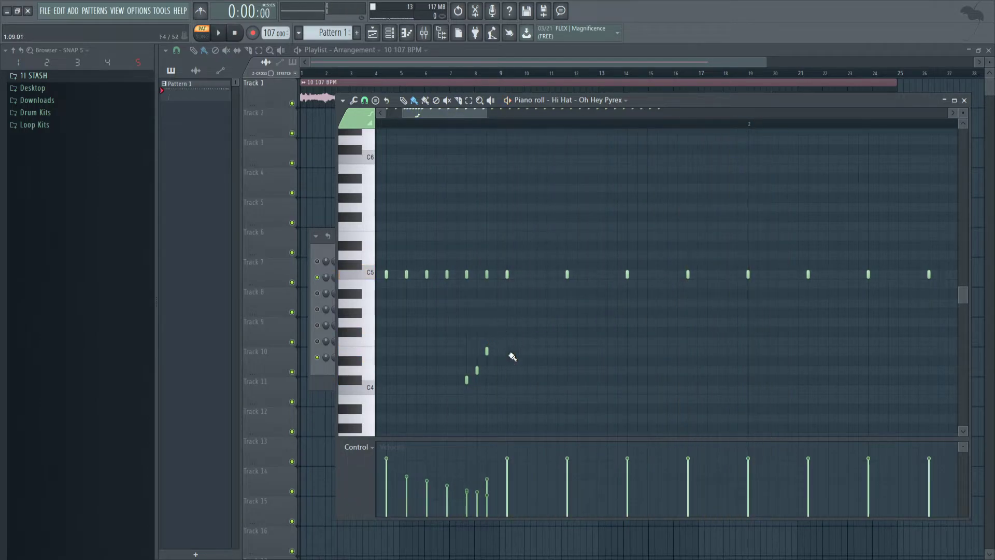
right_click(477, 370)
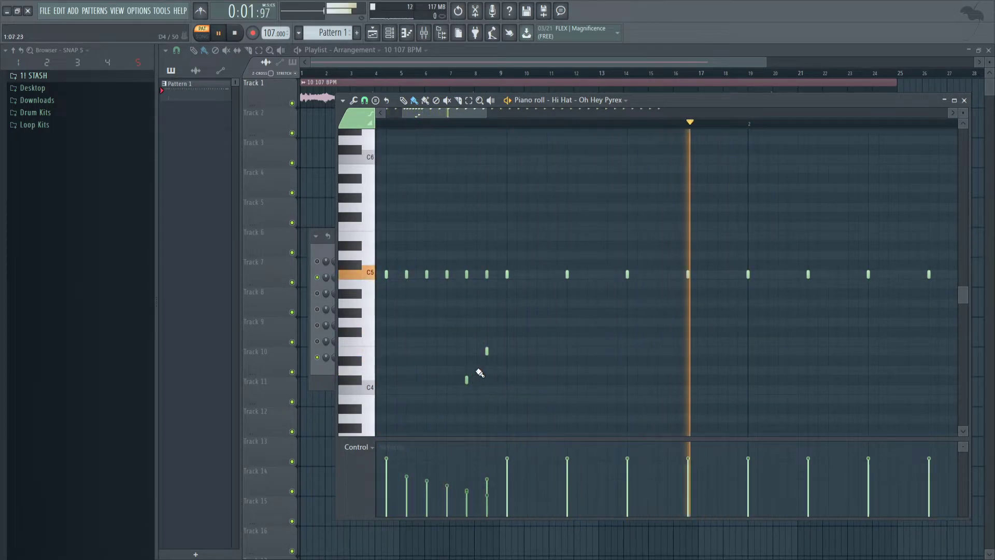
Replace the C5 hits at steps 13 and 15 of bar 1 with three D#5 notes and a descending A4, G#4, G4 run
scroll(480, 376, "down", 3)
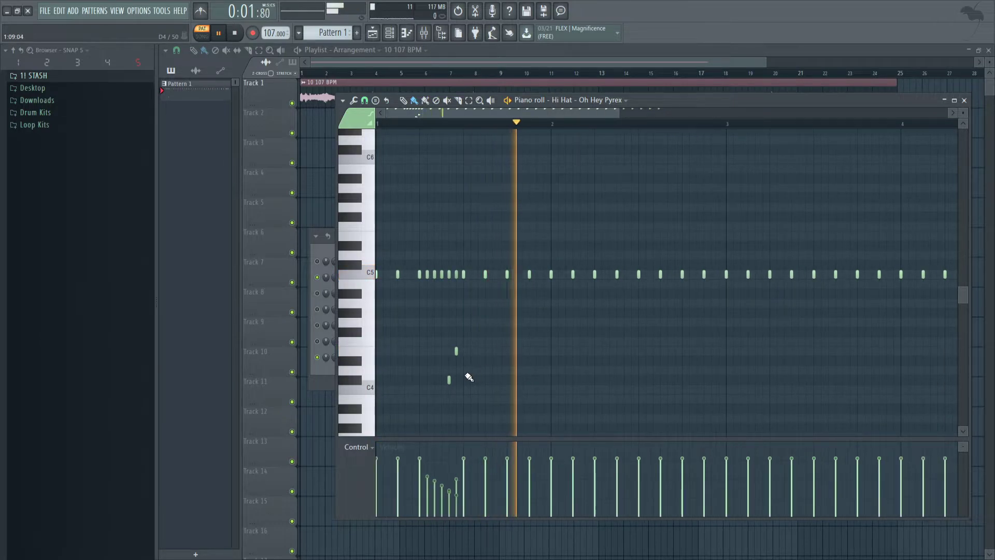
key("space")
key("space")
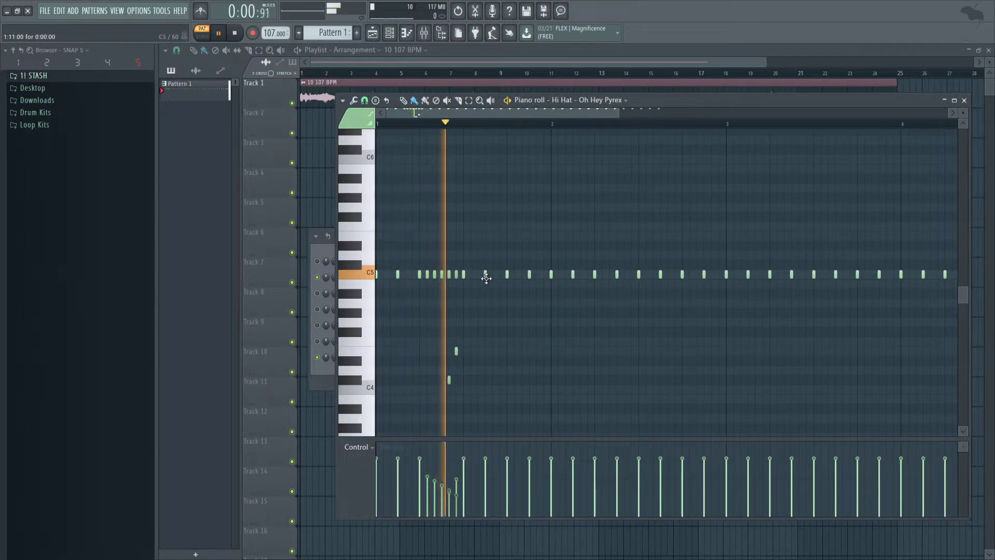
key("space")
scroll(528, 289, "up", 2)
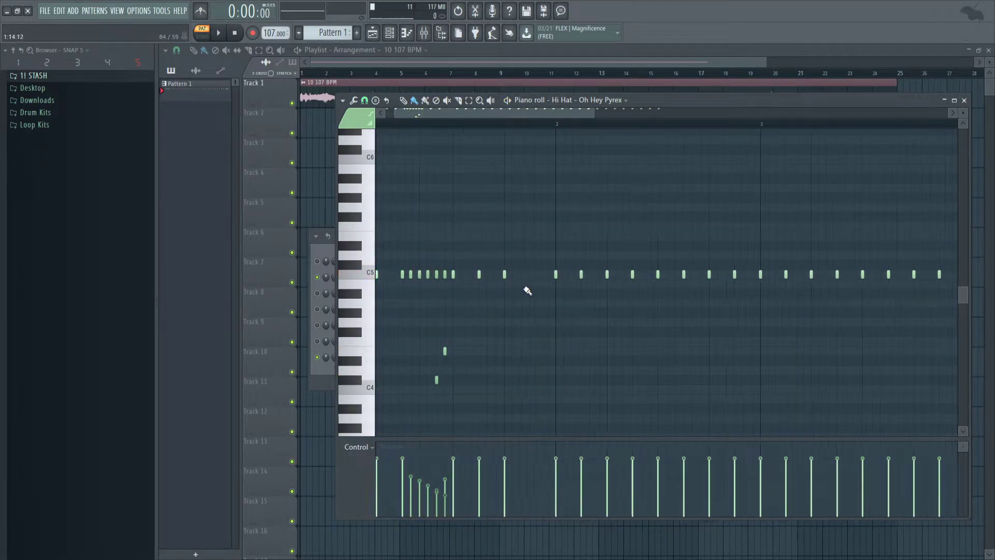
left_click(500, 273)
right_click(502, 274)
left_click(521, 246)
left_click(541, 312)
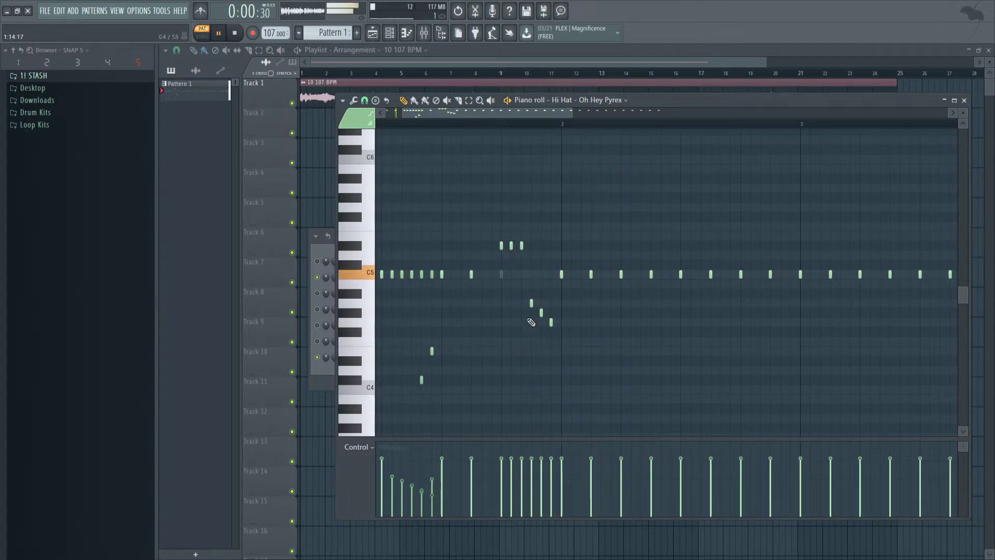
Move the three D#5 notes earlier to start on step 11 and delete the C5 hit there
scroll(519, 260, "up", 1)
key("space")
left_click_drag(539, 258, 464, 246)
right_click(464, 274)
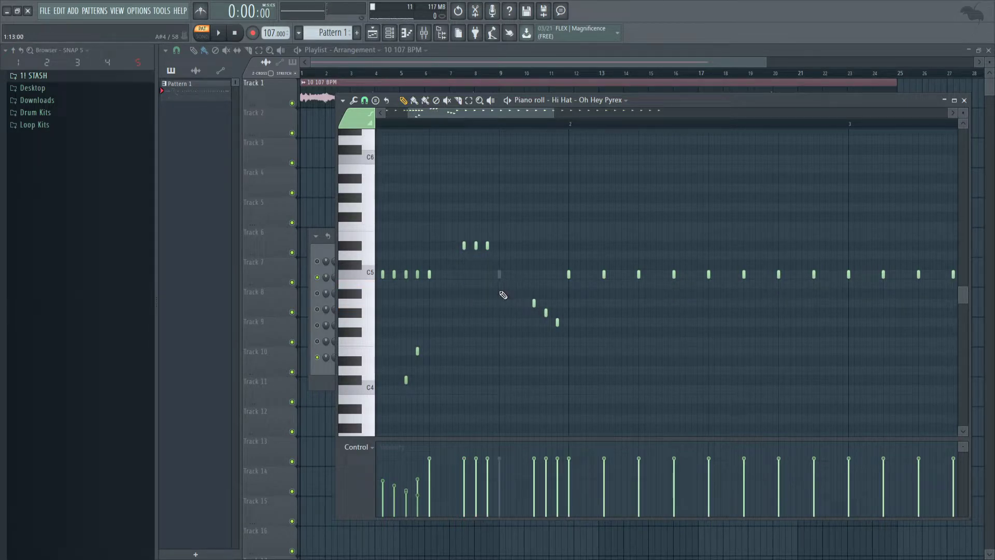
Redraw the descending run as six semitone steps from A#4 on step 13 down to F4 just before bar 2
left_click(522, 312)
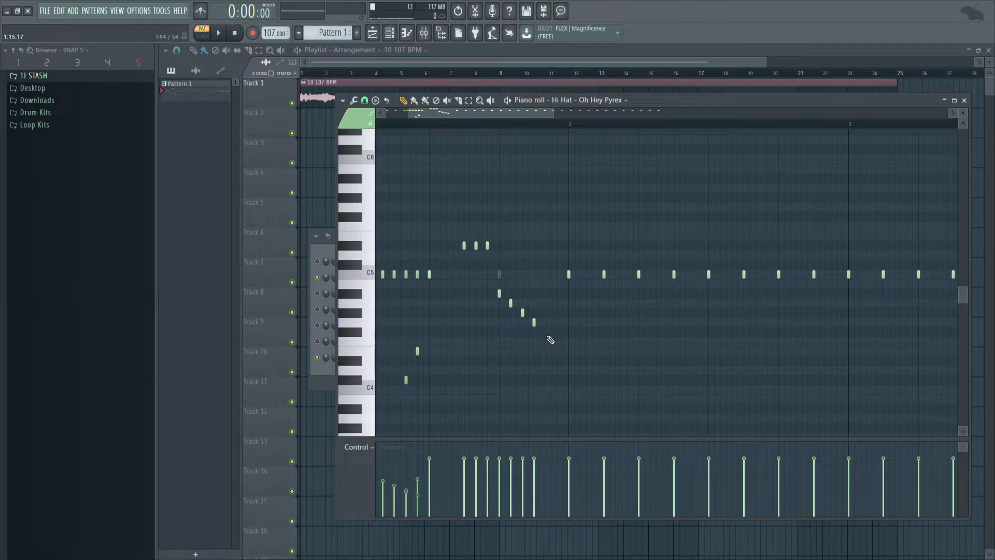
key("space")
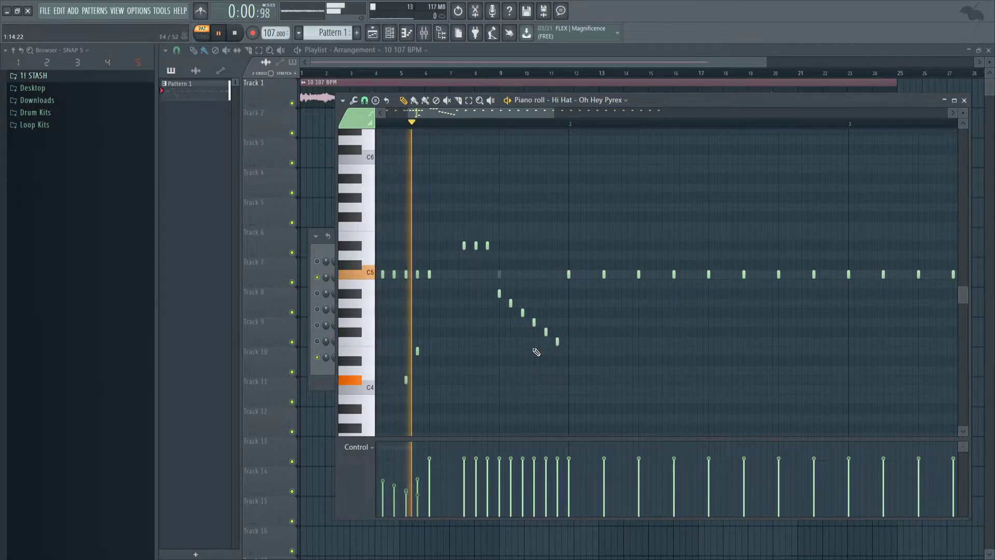
key("space")
Slope the velocities of the descending A#4 to F4 run gradually downward
left_click_drag(575, 355, 470, 270)
left_click_drag(572, 486, 572, 487)
key("space")
left_click(516, 383, "ctrl")
left_click_drag(487, 300, 511, 271)
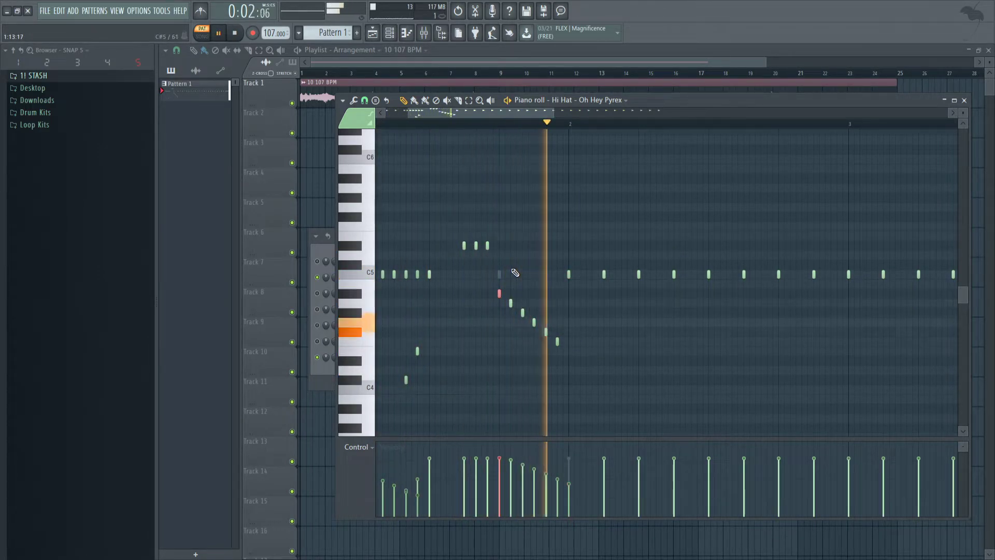
Lower the velocities of the five run notes from A4 to F4 further, leaving the A#4 note out
key("space")
left_click_drag(573, 365, 509, 307)
scroll(510, 316, "down", 3)
key("space")
left_click(505, 326, "ctrl")
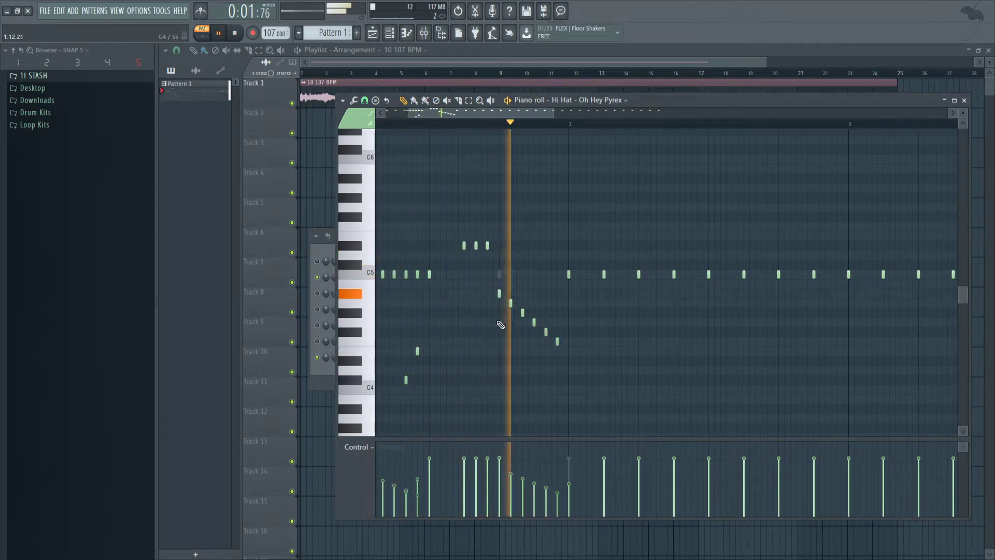
key("space")
Shape the velocities of the three D#5 notes into a rising ramp leading into the descending run
key("space")
scroll(483, 265, "down", 3, "ctrl")
left_click_drag(467, 255, 498, 244)
left_click_drag(469, 475, 470, 484)
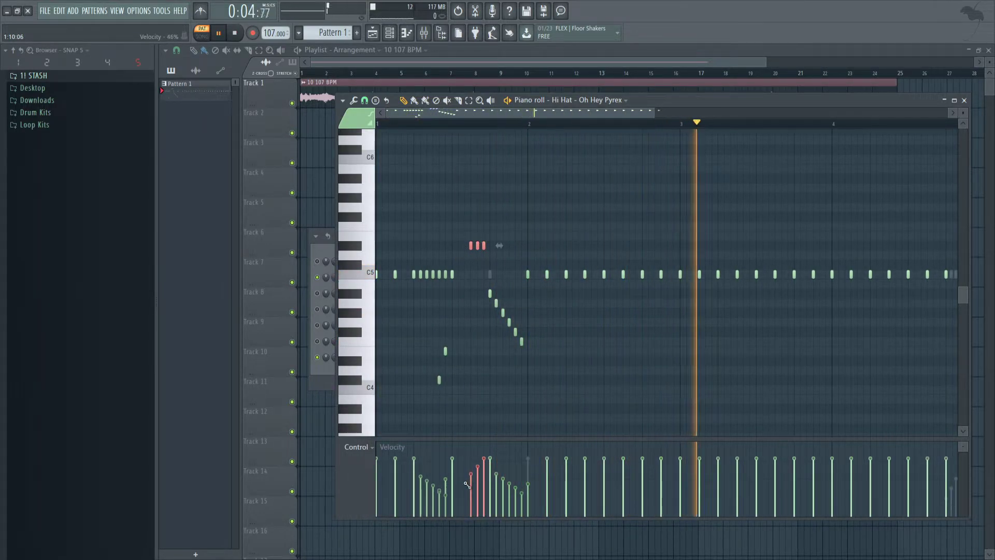
left_click(476, 318, "ctrl")
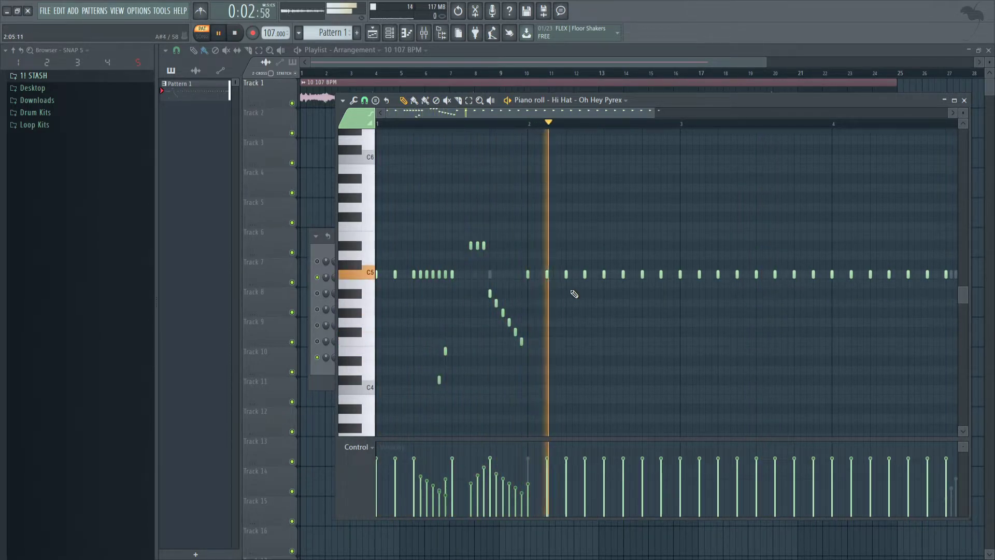
key("space")
Paint F4 hi-hat notes in bar 2 on step 5, just after it, on step 6 and on step 7
scroll(564, 337, "up", 2, "ctrl")
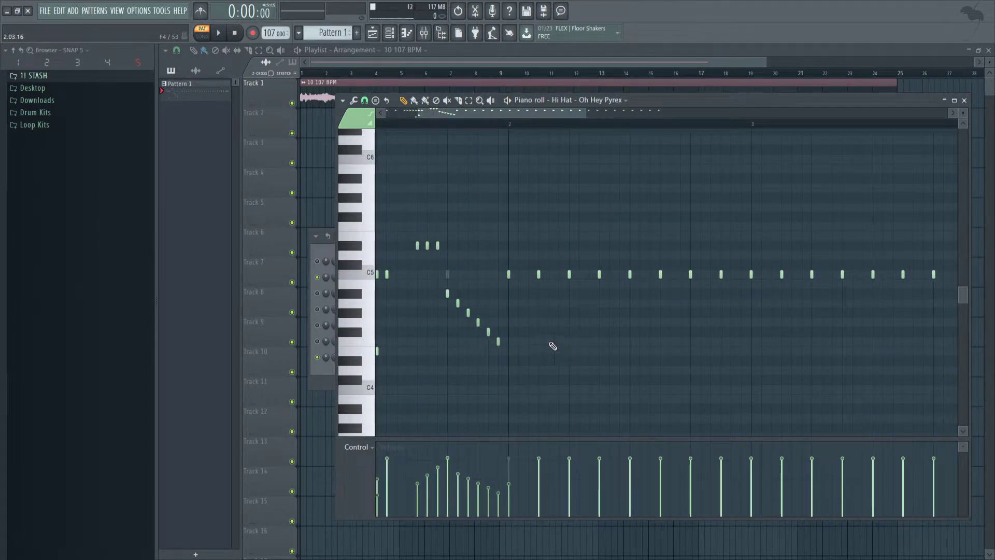
left_click(425, 101)
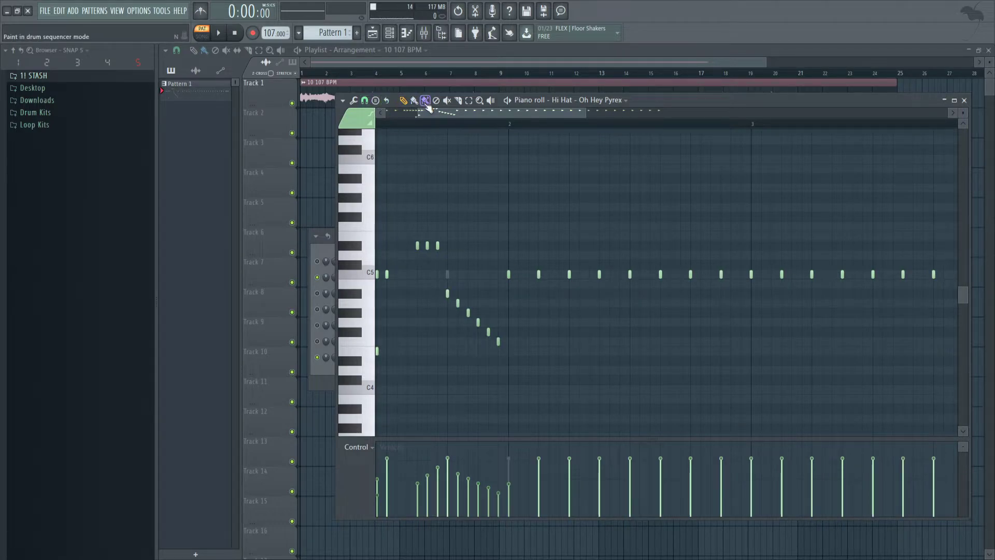
left_click_drag(571, 341, 578, 348)
scroll(579, 346, "up", 2, "ctrl")
right_click(575, 342)
key("space")
right_click(568, 342)
left_click(581, 344)
right_click(582, 344)
key("space")
key("space")
left_click(585, 343)
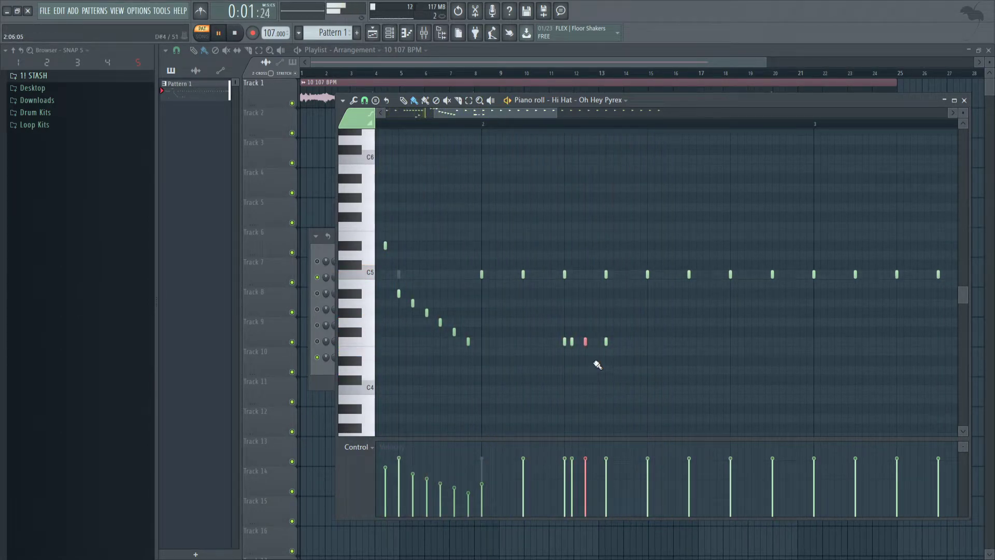
Reduce the velocities of the four F4 notes at steps 5 to 7 of bar 2
left_click_drag(618, 359, 539, 338)
scroll(545, 342, "down", 3)
left_click(533, 344)
right_click(533, 344)
key("space")
Add F4 notes on steps 13, 14 and 15 of bar 2, with two rapid F4 repeats right after step 15
scroll(653, 296, "down", 1)
scroll(719, 335, "up", 1)
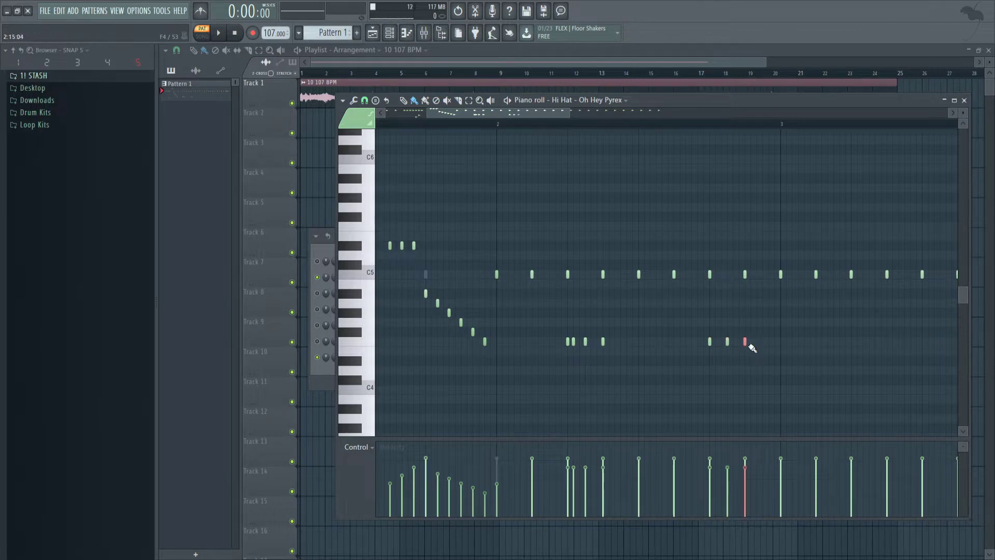
mouse_move(754, 347)
left_mouse_down()
mouse_move(765, 343)
mouse_move(770, 362)
left_mouse_up()
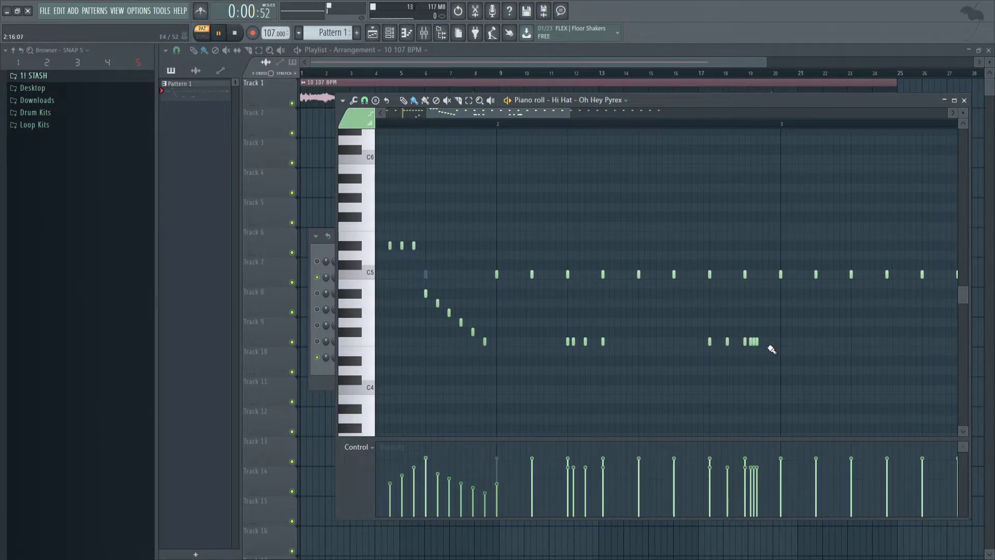
Clear the old hi-hat notes from bars 3 and 4 and duplicate the bars 1–2 pattern into them
scroll(767, 344, "down", 2)
mouse_move(629, 274)
left_mouse_down()
mouse_move(875, 275)
mouse_move(827, 275)
left_mouse_up()
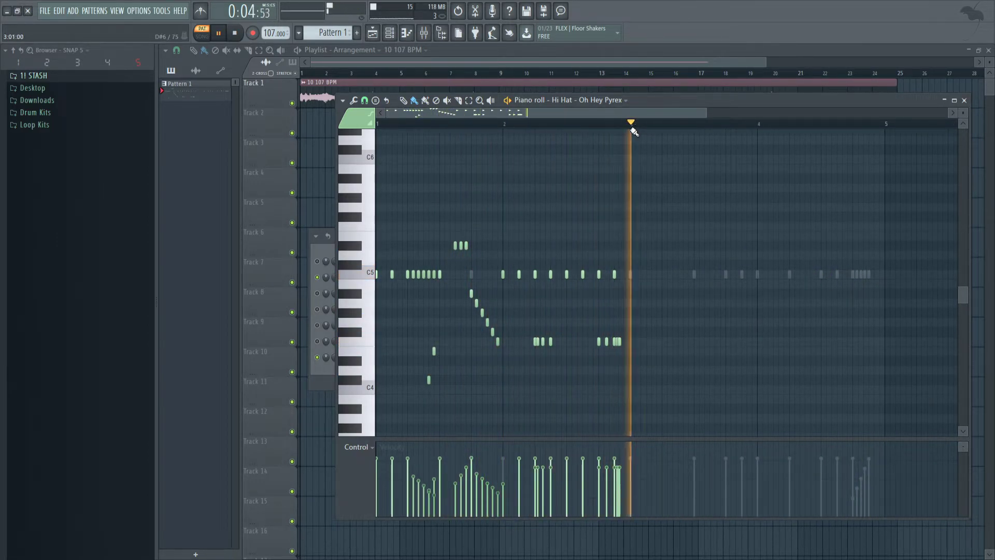
left_click_drag(632, 124, 378, 125)
key("ctrl+b")
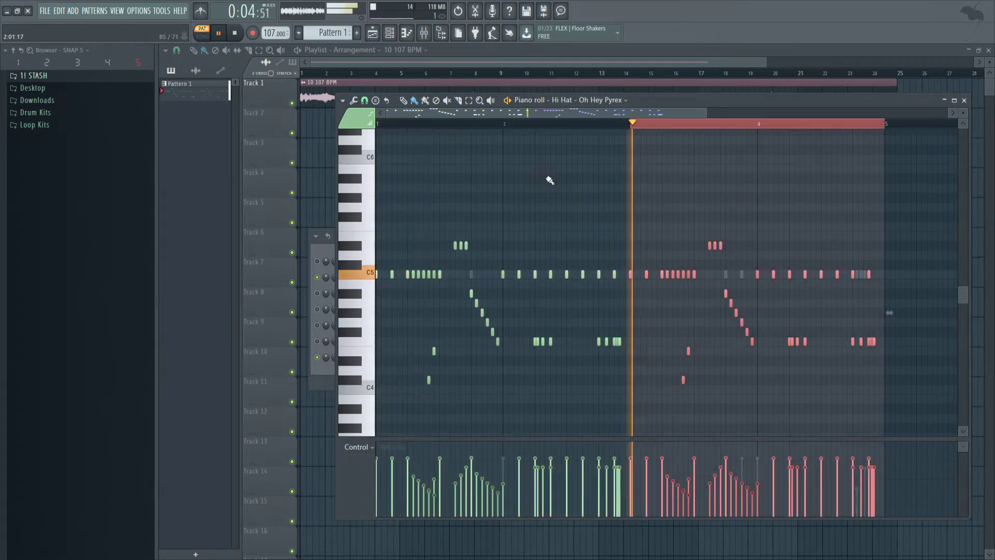
left_click(674, 124, "ctrl")
left_click(238, 33)
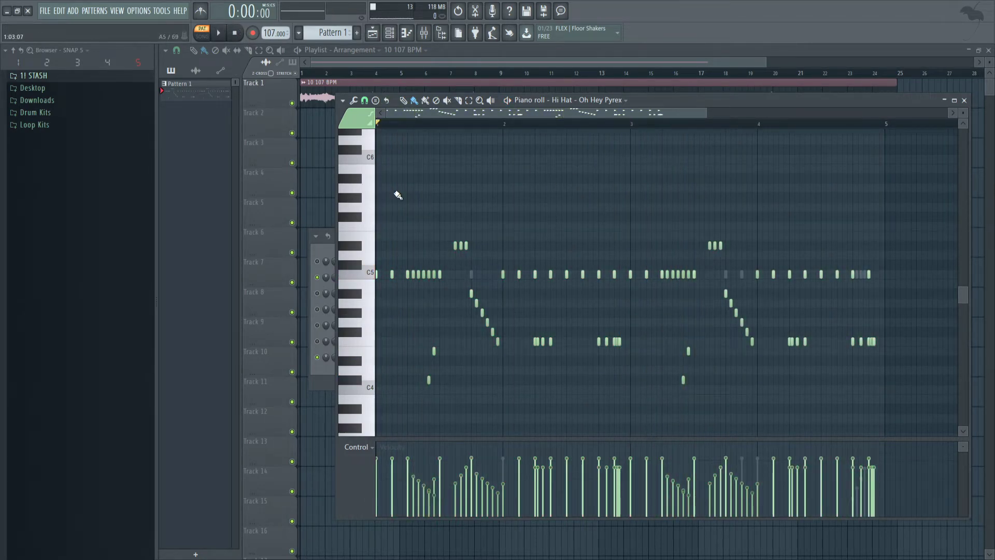
Lower the velocities of the F4 hi-hat notes from step 13 onward in bars 2 and 4
key("space")
scroll(596, 321, "up", 3)
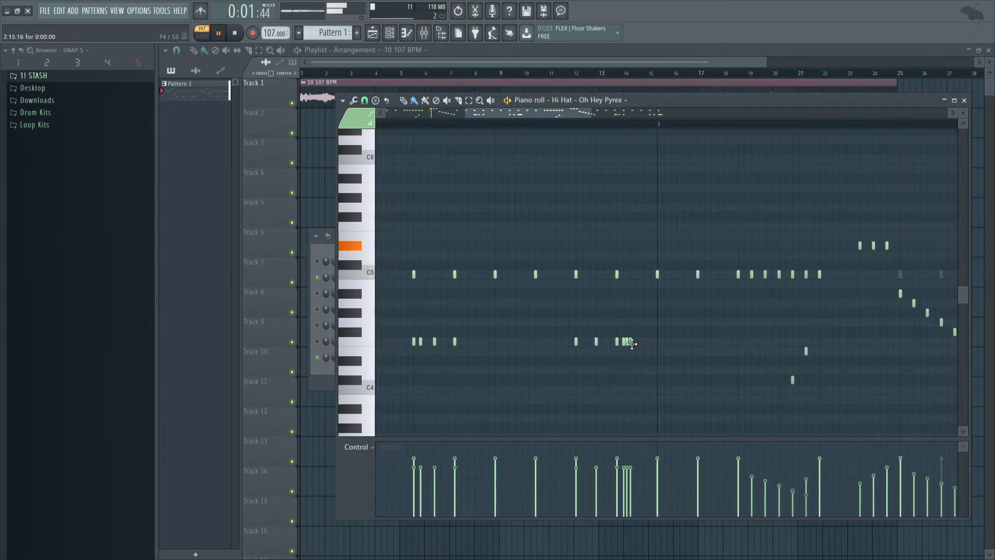
left_click_drag(653, 362, 538, 327)
scroll(538, 327, "down", 4)
scroll(539, 327, "down", 3)
left_click_drag(814, 362, 764, 330)
scroll(766, 316, "down", 2)
left_click(760, 332, "ctrl")
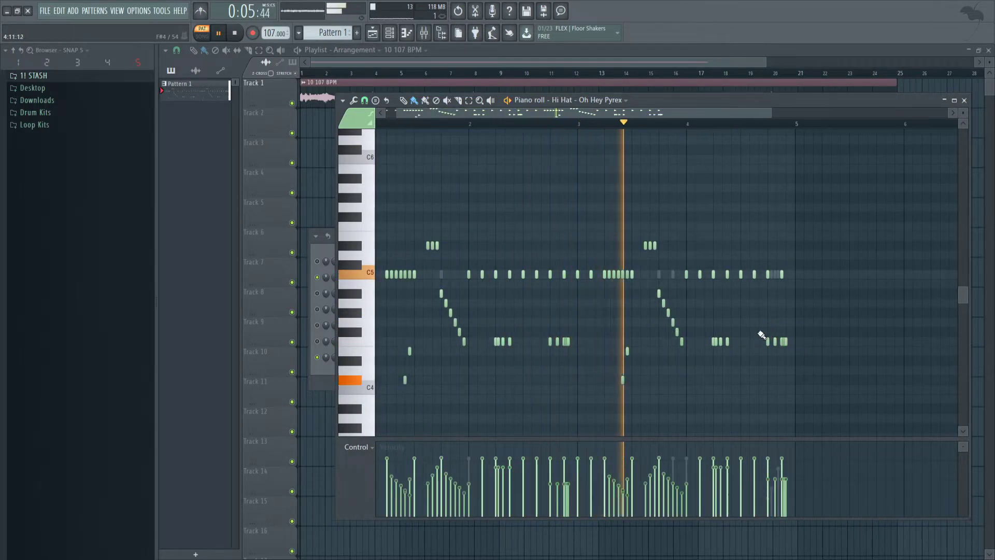
Replace the C5 hi-hat on step 15 of bar 2 with two triplet-spaced C5 notes between step 13 and bar 3
scroll(578, 285, "up", 2)
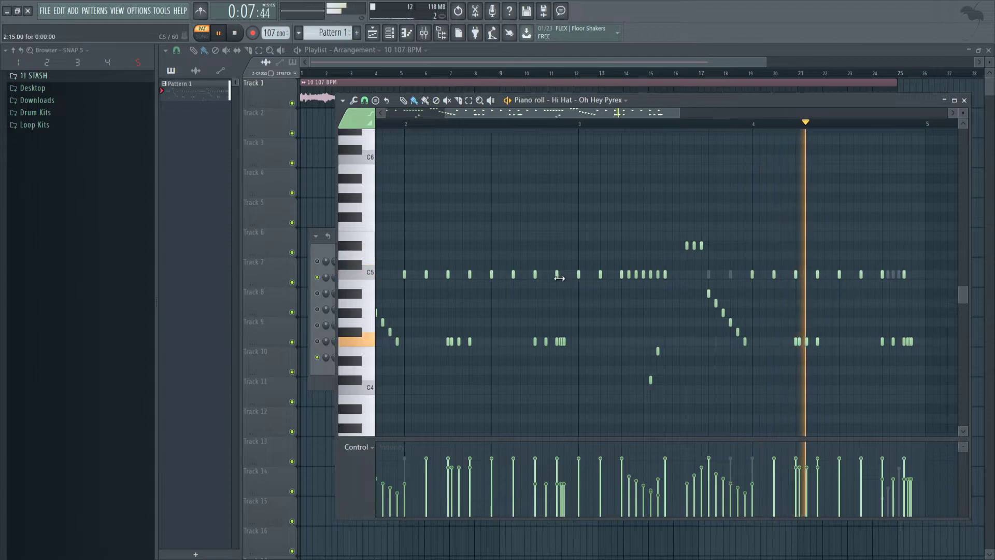
scroll(558, 279, "up", 1)
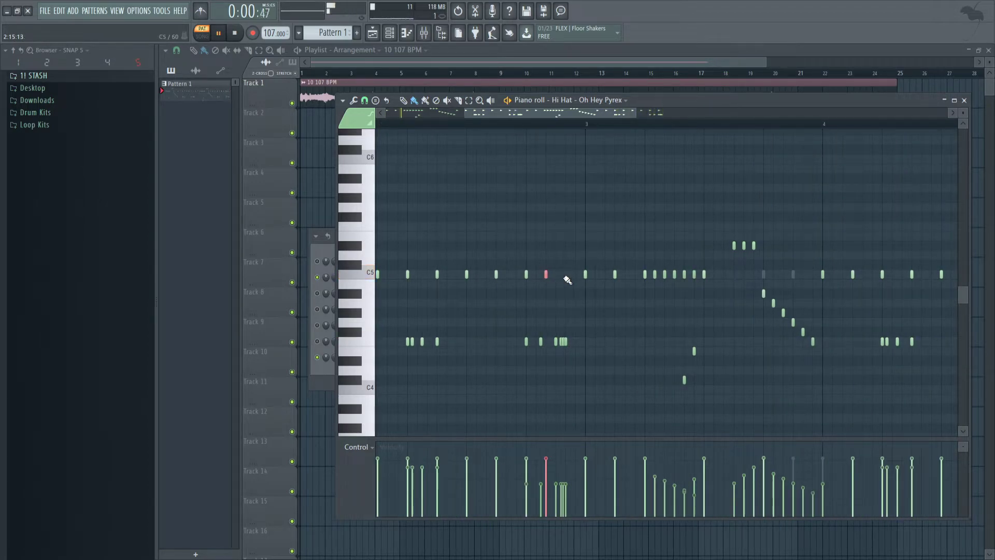
scroll(573, 283, "down", 3)
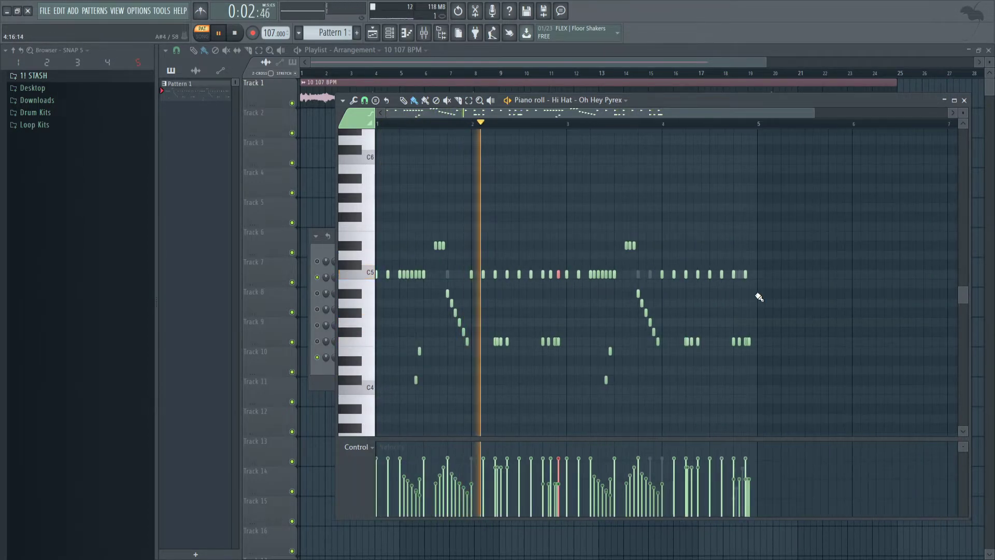
Replace the hi-hat notes from step 13 onward in bar 4 with a copy of the descending A#4-to-F4 run
right_click(745, 275)
left_click_drag(647, 365, 725, 297)
scroll(732, 300, "up", 5)
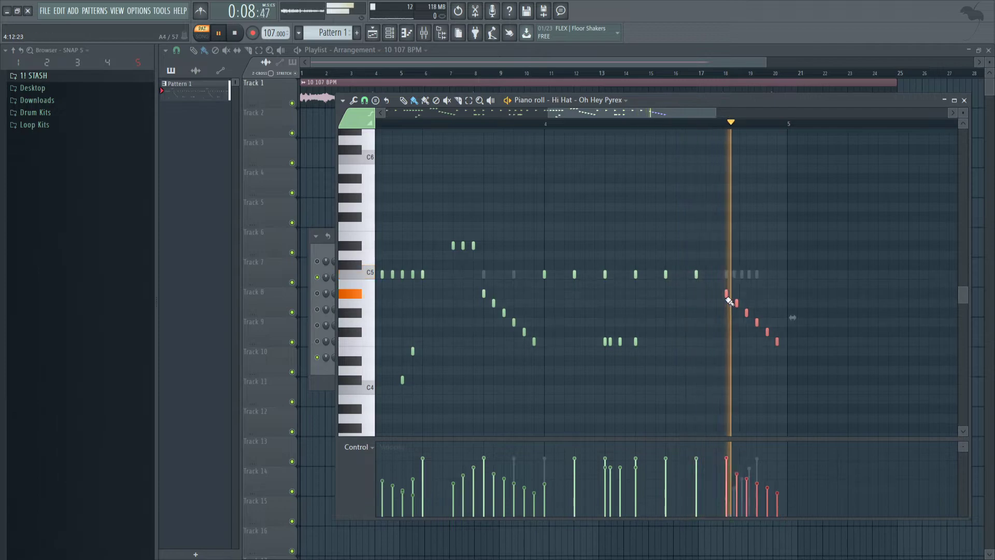
scroll(704, 305, "down", 6)
scroll(664, 311, "down", 2)
left_click(602, 311, "ctrl")
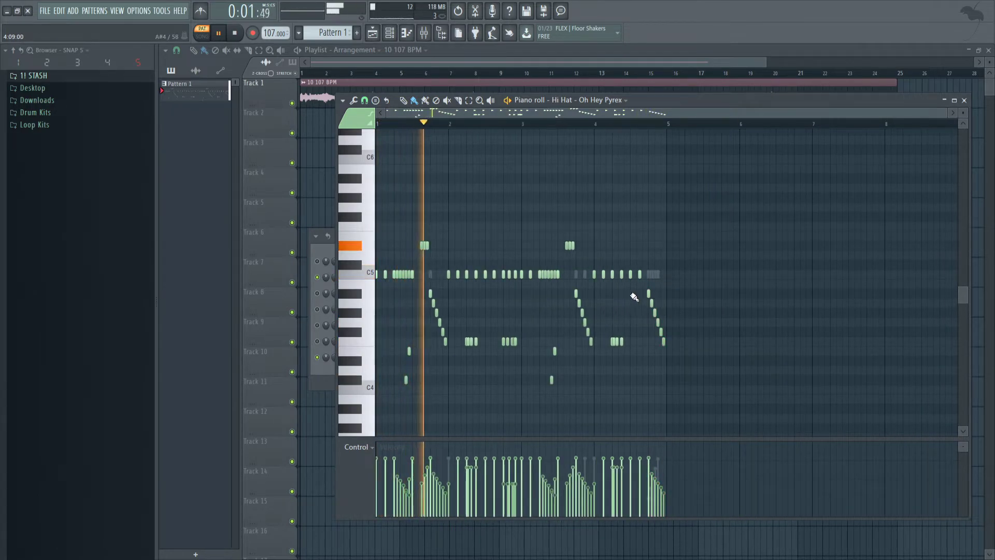
left_click_drag(711, 413, 374, 210)
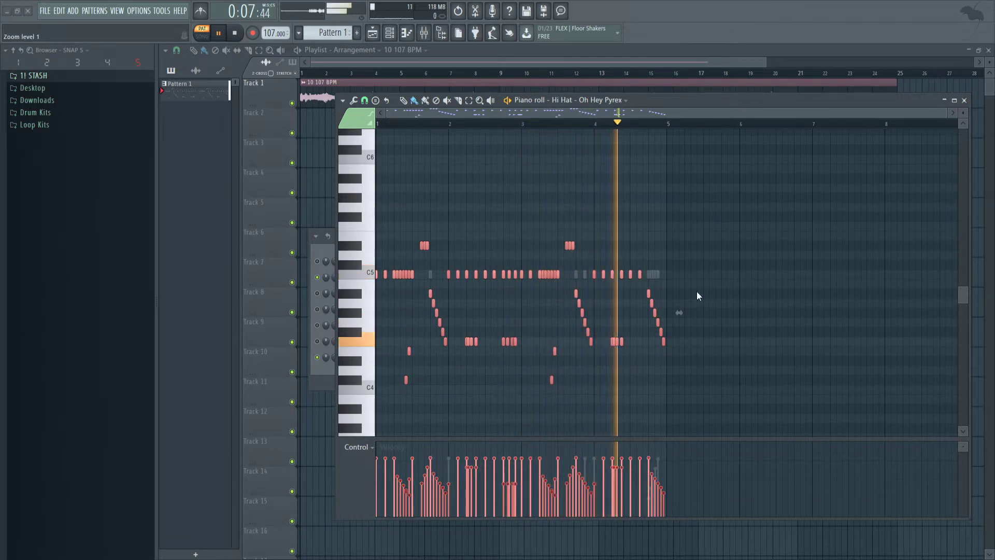
left_click_drag(703, 403, 303, 216)
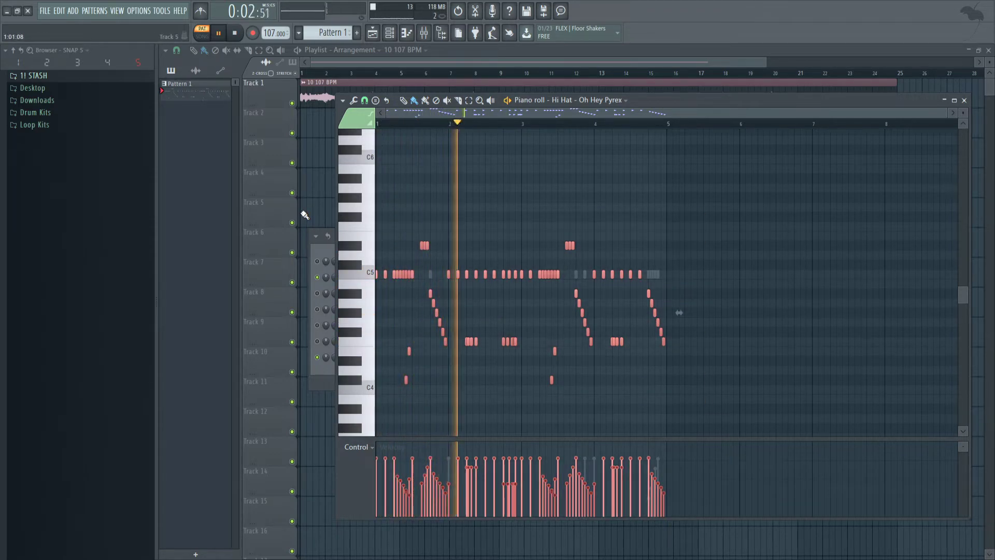
key("space")
left_click_drag(679, 312, 679, 313)
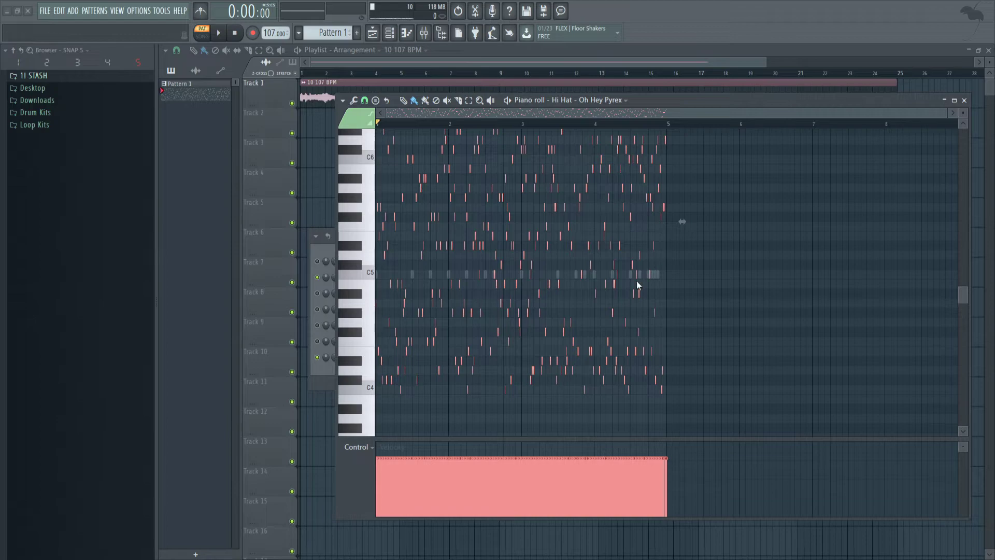
left_click(690, 183)
left_click(628, 364)
right_click(628, 364)
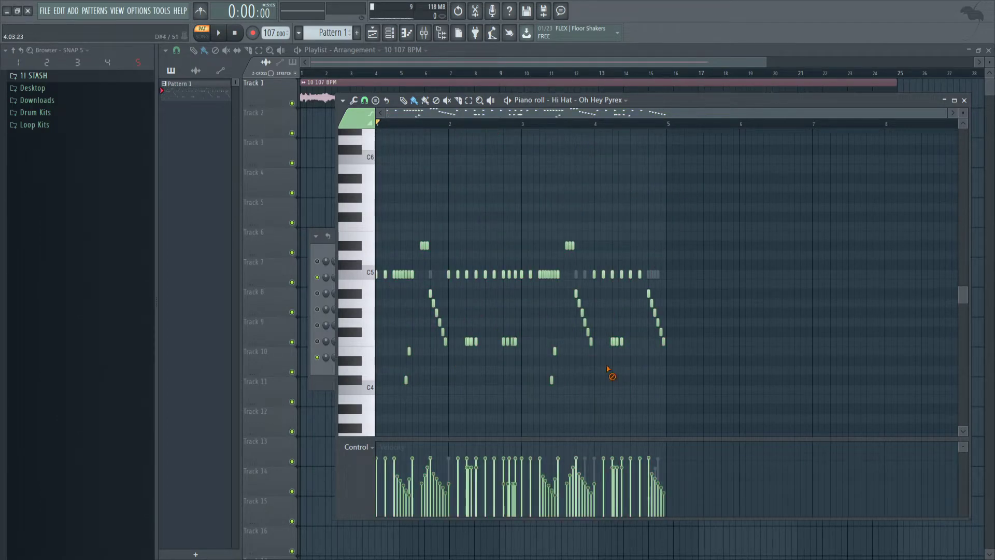
Add [Snare] - Boi hits on steps 15 and 39 and route the snare channel to mixer track 5
key("space")
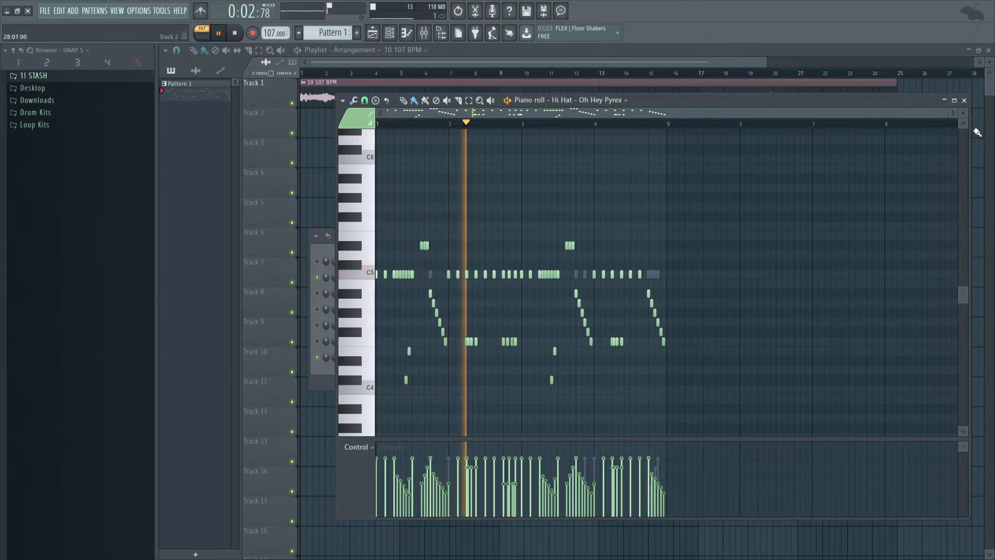
left_click(964, 100)
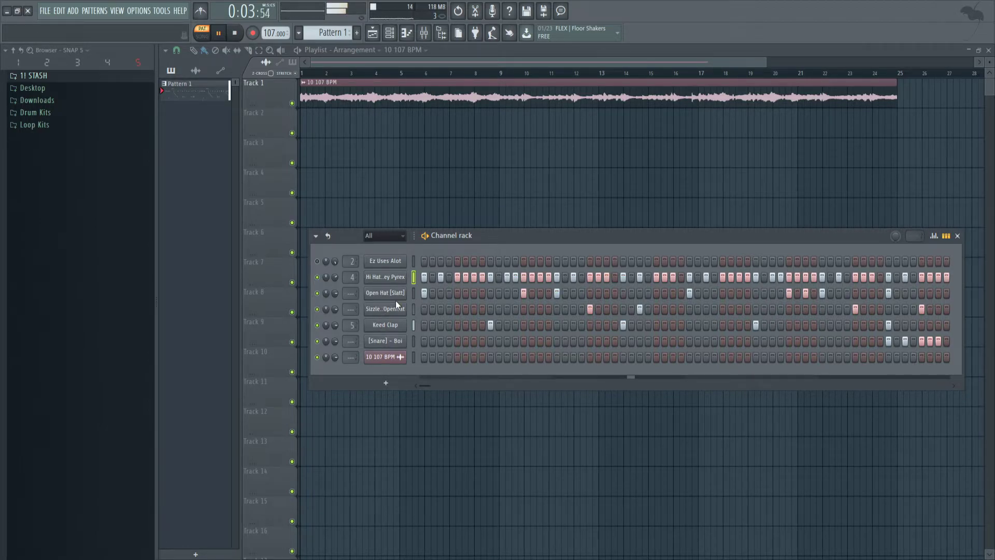
left_click(540, 341)
left_click(740, 341)
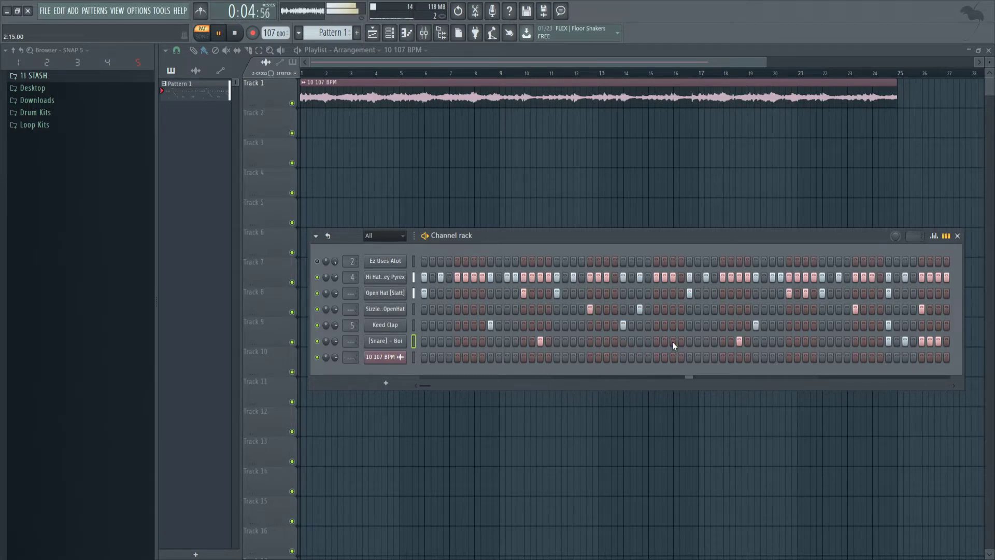
left_click(538, 338)
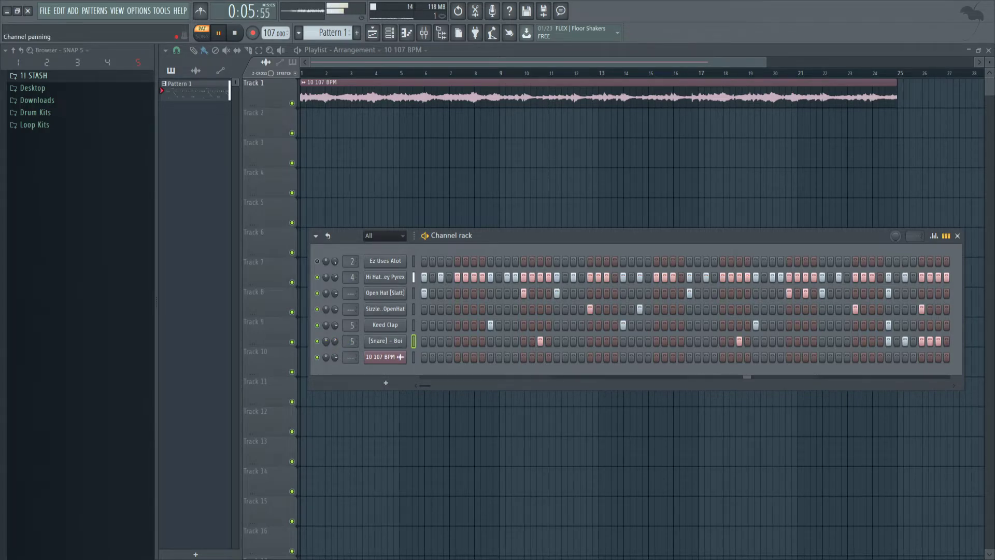
Rebalance the snare, clap and hi-hat channels and pan the Sizzle OpenHat channel 31% right
left_click_drag(333, 344, 335, 327)
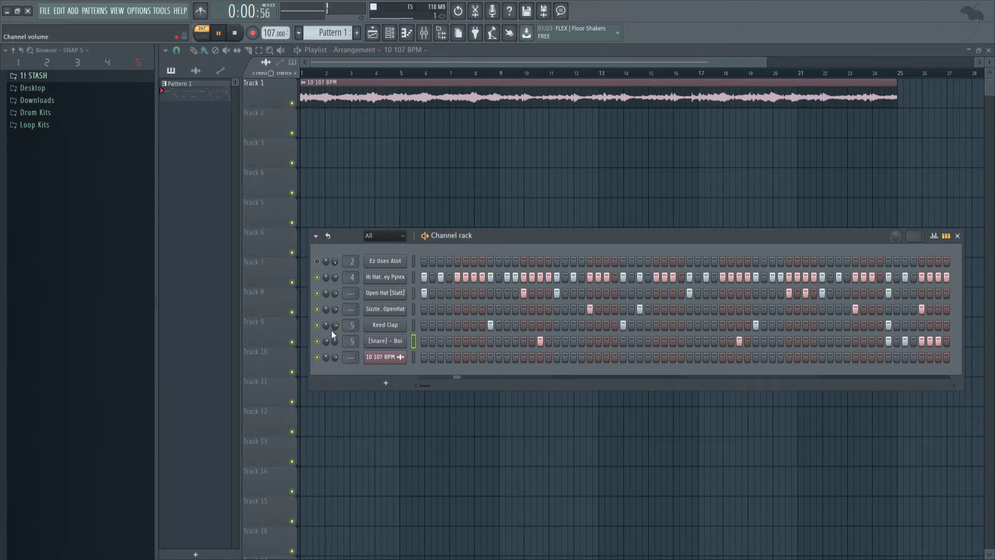
left_click_drag(326, 325, 327, 331)
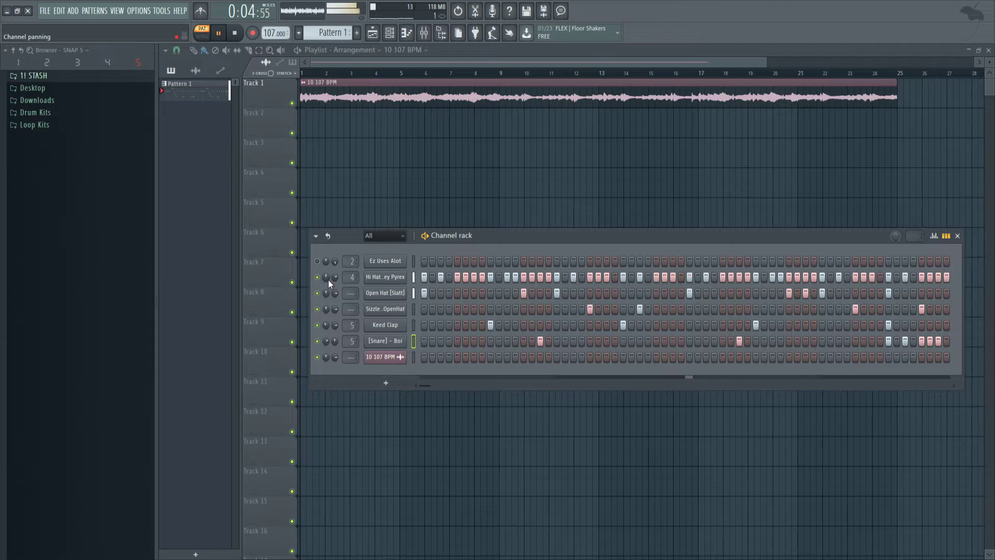
left_click_drag(334, 278, 333, 285)
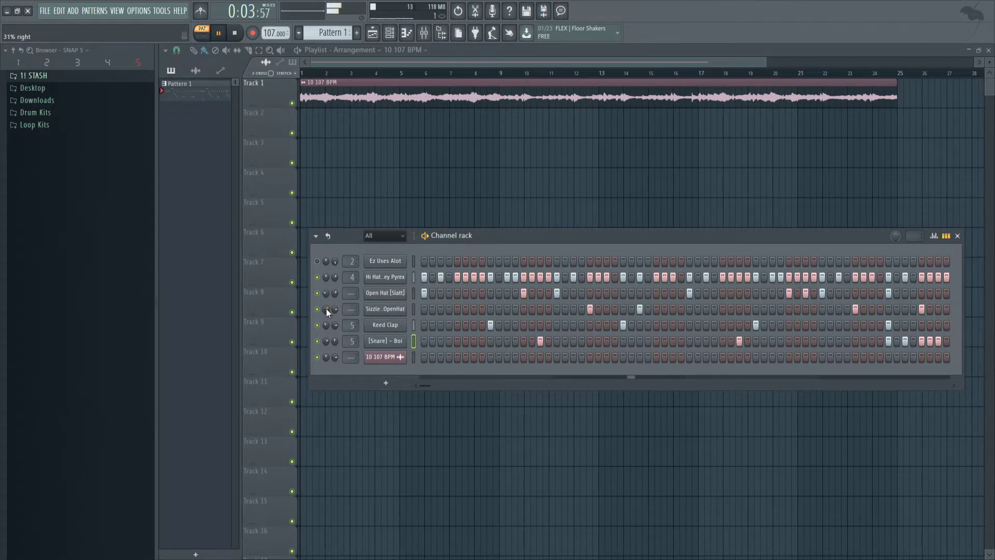
Pan the Open Hat [Slatt] channel to the left and restart the pattern to hear it
key("space")
key("space")
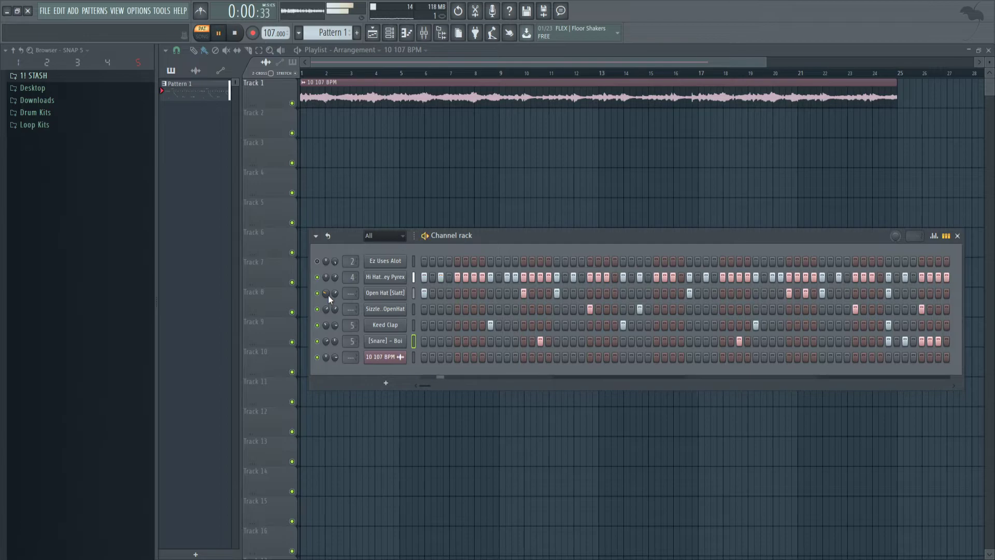
left_click_drag(326, 294, 326, 311)
key("space")
key("space")
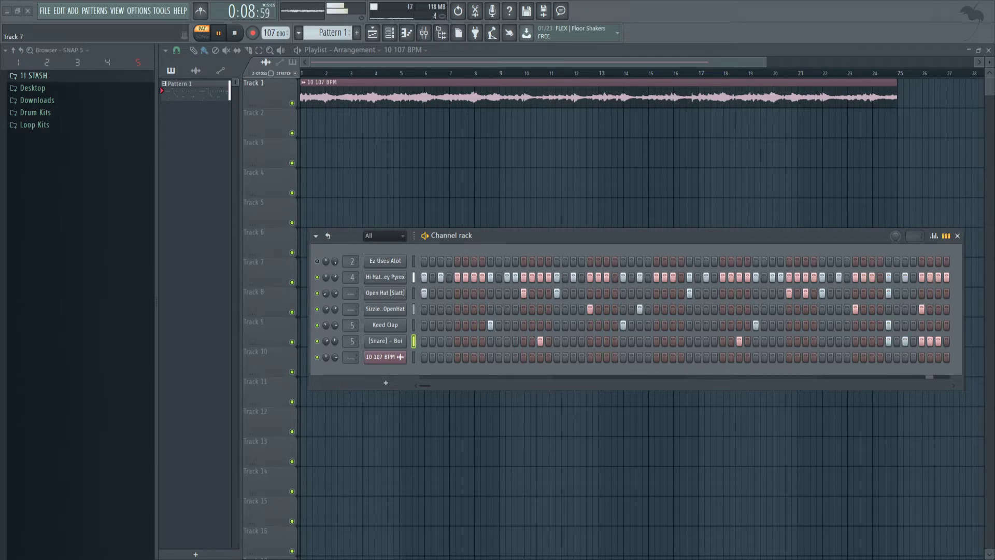
Unmute the Ez Uses Alot 808 channel and place hits on steps 1, 11, 13, 15 and 17
key("space")
left_click(317, 261)
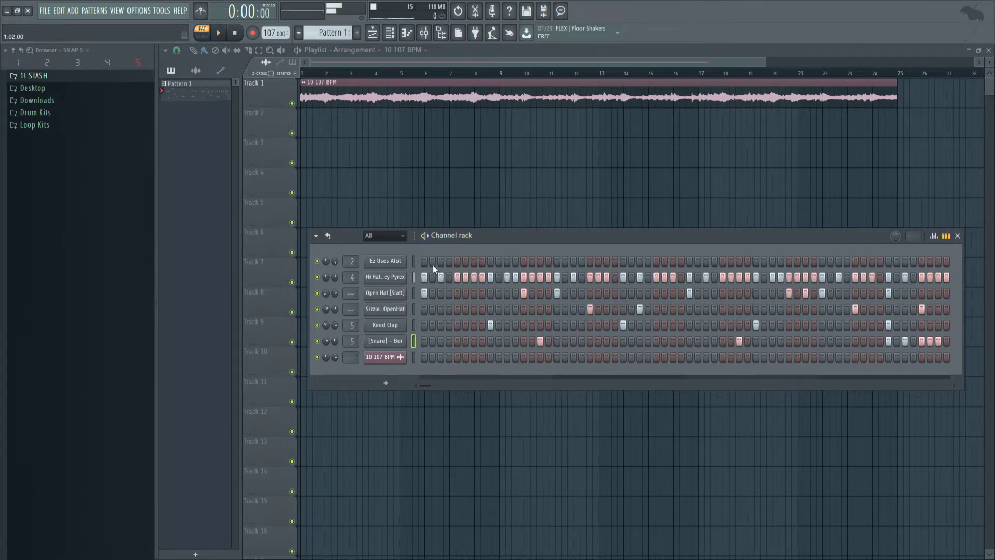
left_click(507, 261)
left_click(523, 260)
left_click(540, 260)
left_click(557, 261)
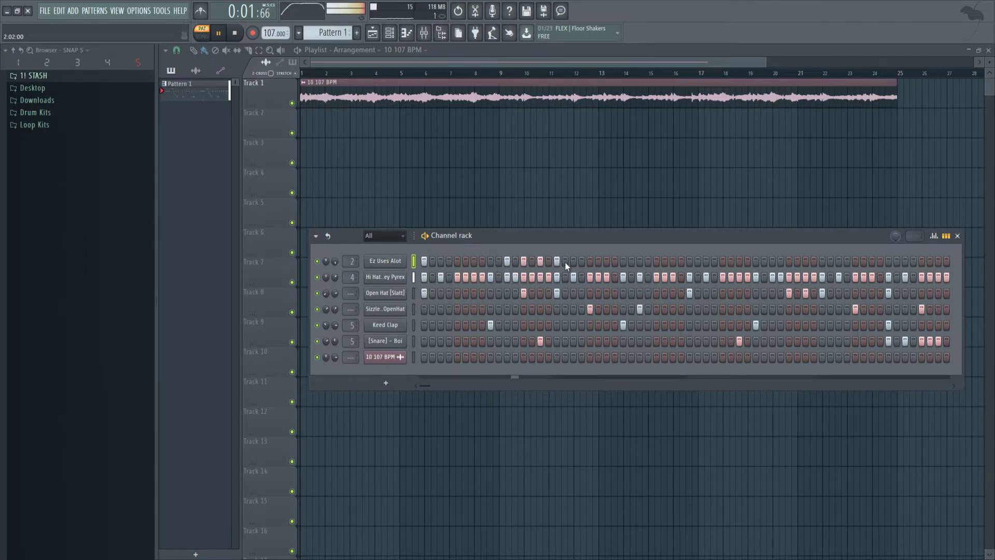
Remove the 808 hit on step 11 and add hits on steps 19, 21, 27, 33, 41, 45 and 49
right_click(507, 262)
left_click(573, 262)
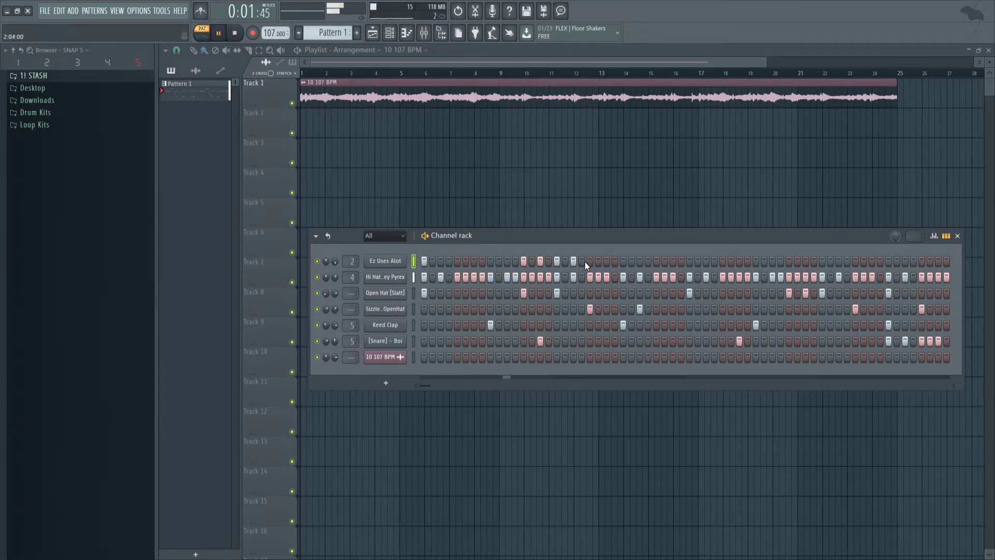
left_click(590, 262)
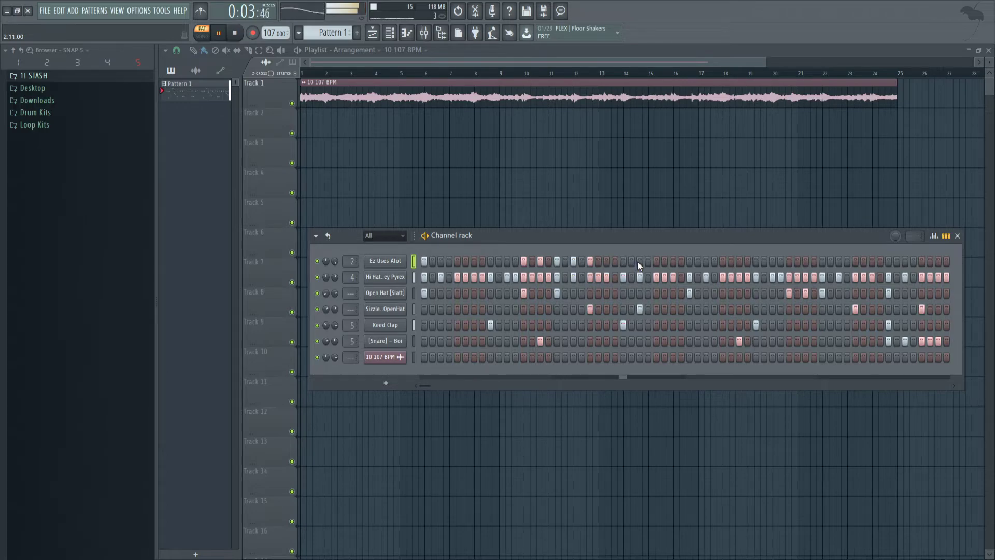
left_click(756, 262)
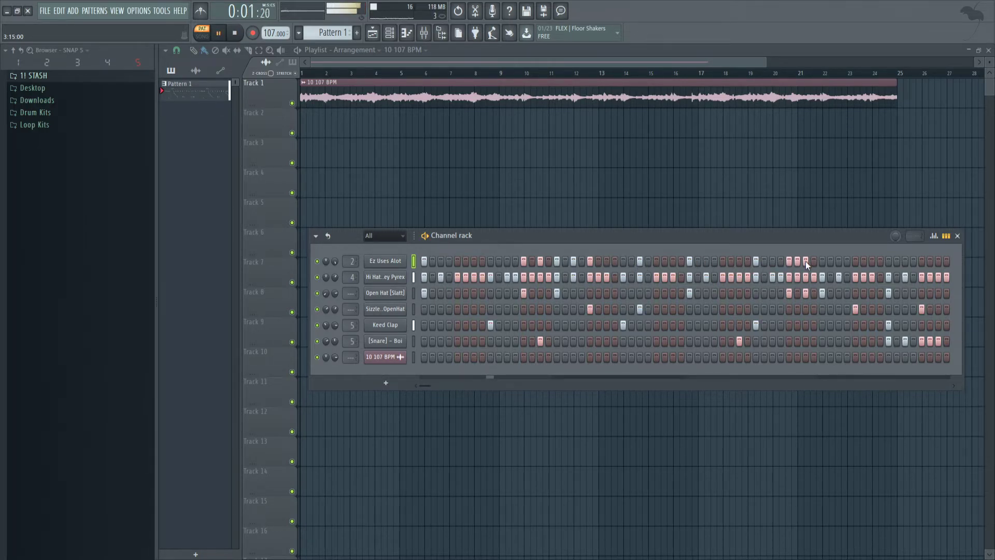
In bar 3 of the 808's piano roll, move the step 9 hit to step 11 and replace the step 13 hit with a one-step C6 note
left_click(406, 33)
scroll(570, 272, "up", 6)
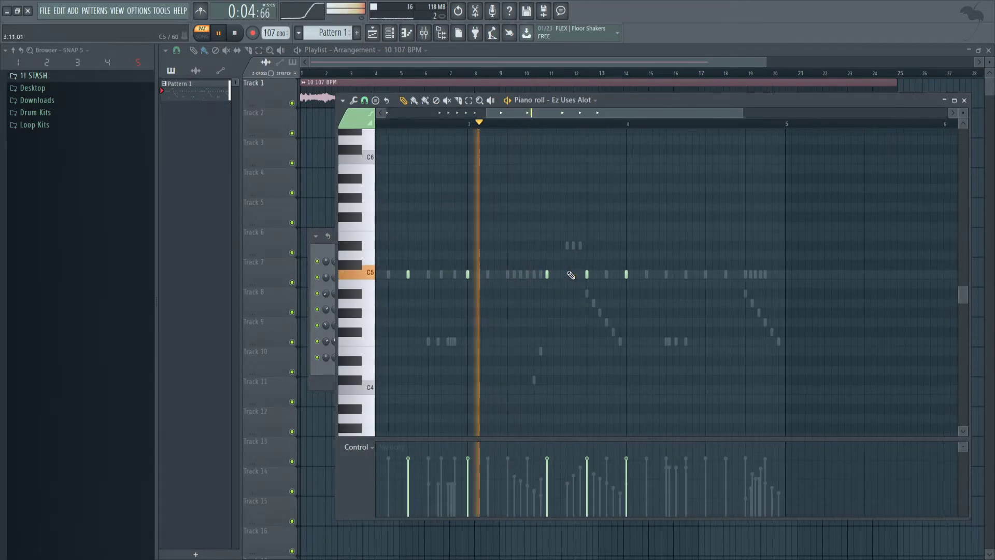
key("space")
right_click(540, 276)
left_click(572, 277)
right_click(605, 277)
mouse_move(610, 224)
left_mouse_down()
mouse_move(600, 215)
mouse_move(605, 151)
left_mouse_up()
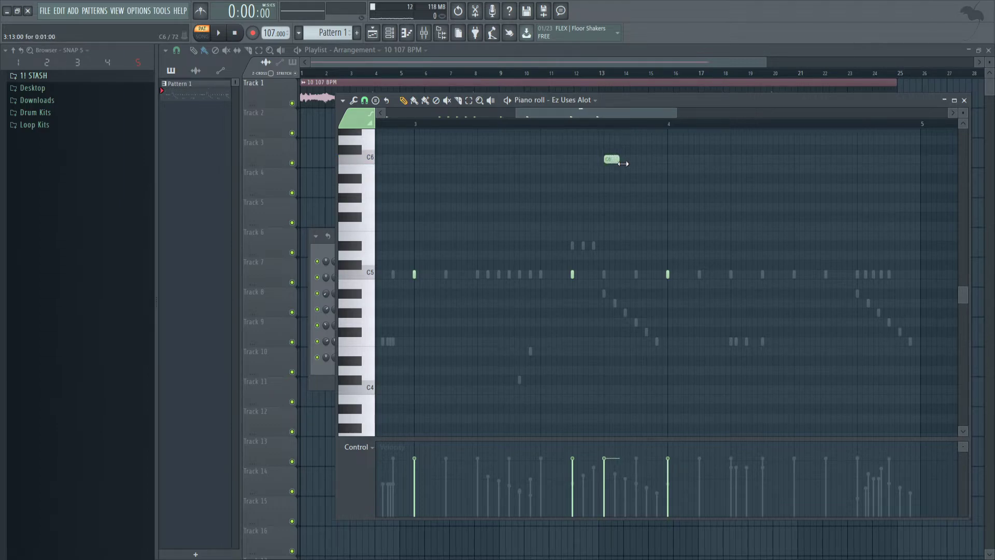
Lengthen the C6 808 note at step 13 of bar 3 to about 1.3 steps and chop it into three rapid repeats
key("alt+u")
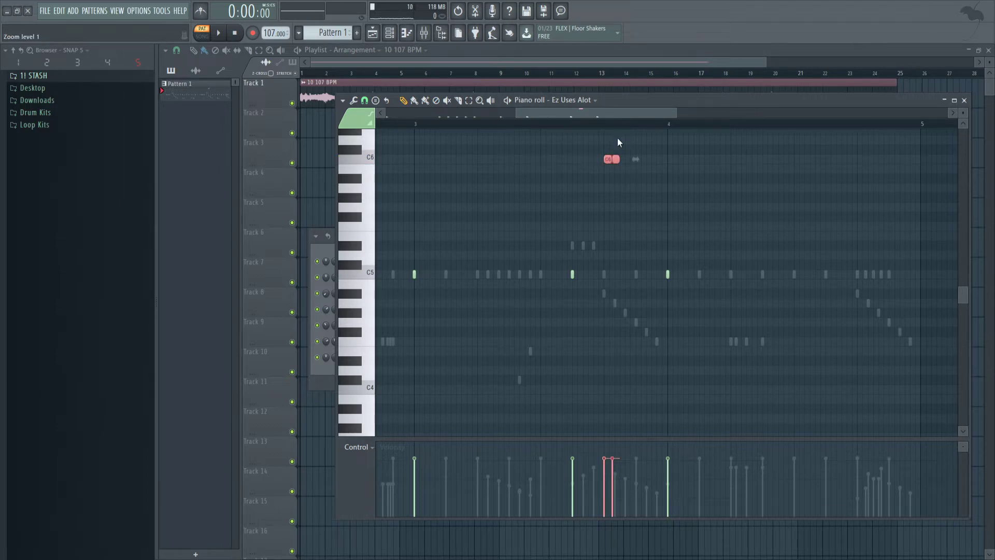
key("ctrl+z")
scroll(660, 151, "up", 2)
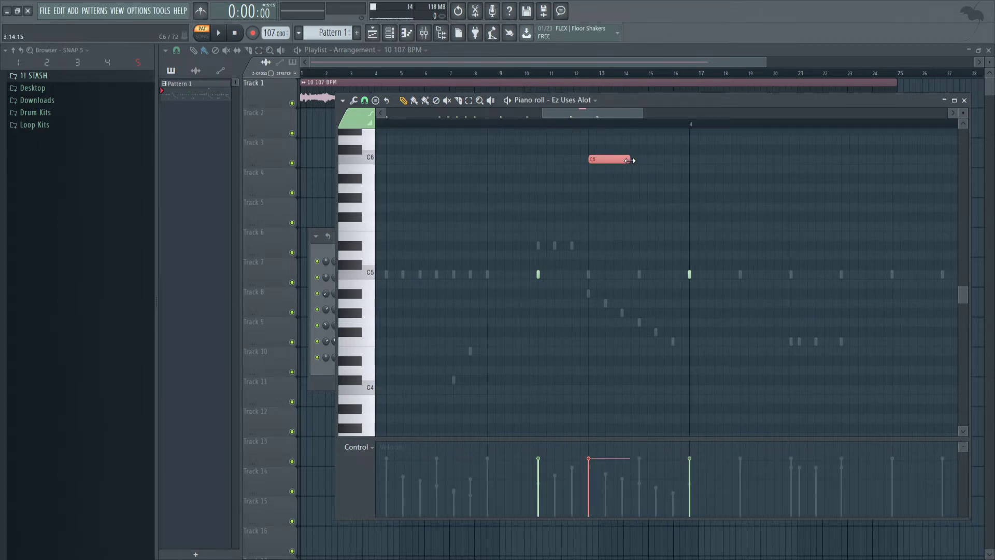
key("alt+u")
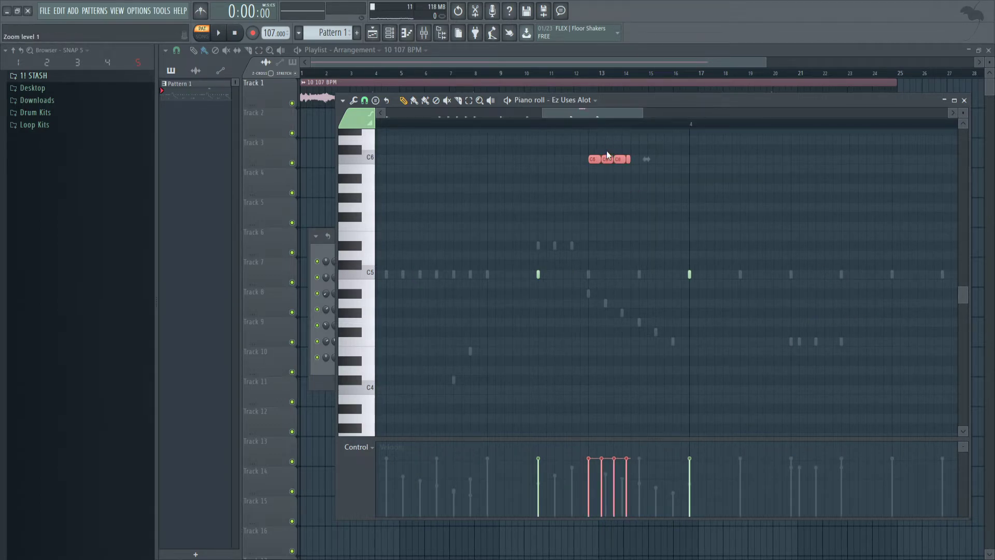
key("space")
key("ctrl+z")
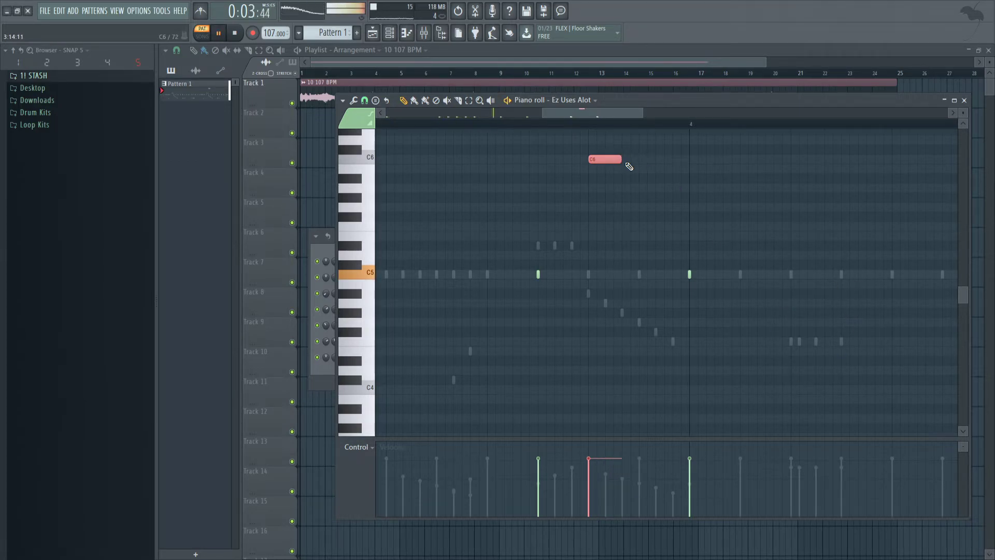
key("alt+u")
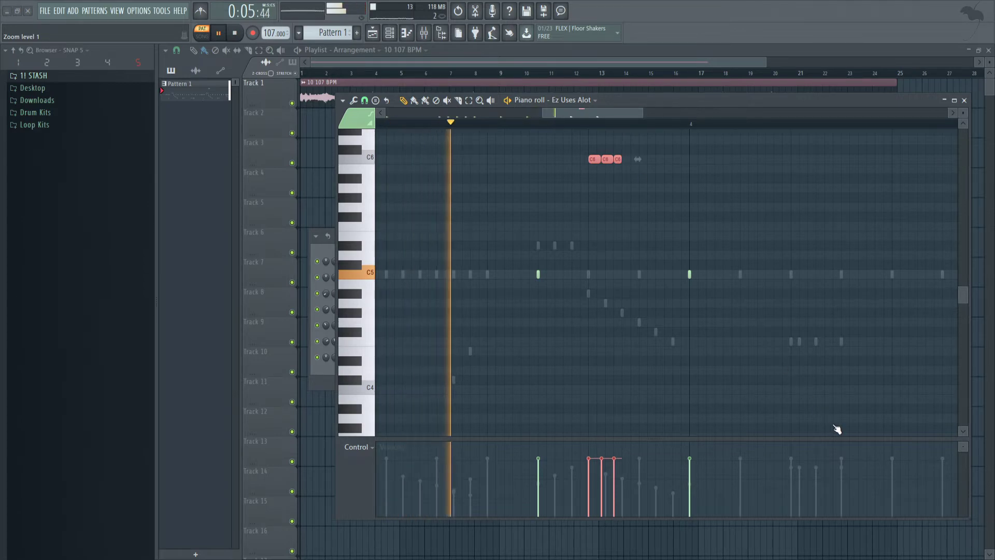
Add a one-step D5 808 hit at step 15 of bar 3
key("space")
key("space")
left_click(639, 255)
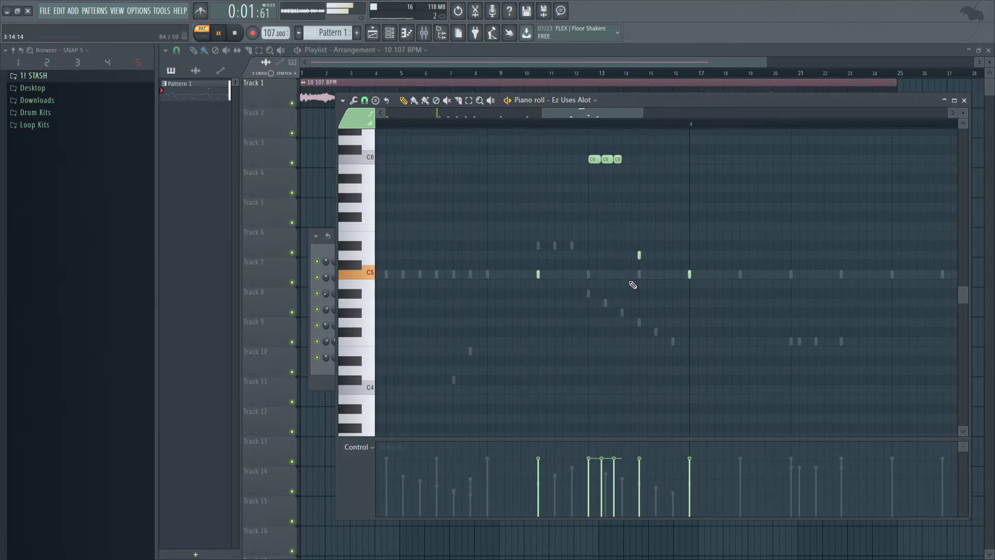
Add a rapid roll of four C5 808 hits at the end of bar 2, leading into the bar 3 downbeat
scroll(632, 285, "down", 3)
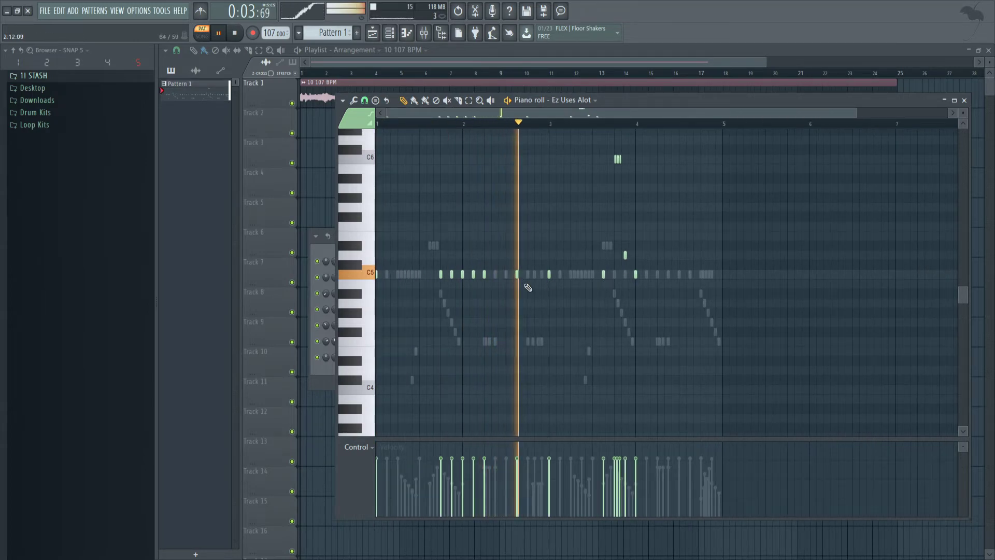
key("space")
scroll(551, 282, "up", 3)
left_click(561, 280)
left_click(571, 279)
left_click(580, 278)
Ramp the velocities of the C5 roll so they rise from soft to full toward the start of bar 3
left_click_drag(608, 281, 500, 269, "ctrl")
left_click_drag(605, 338, 547, 249, "ctrl")
left_click_drag(590, 461, 543, 498)
key("space")
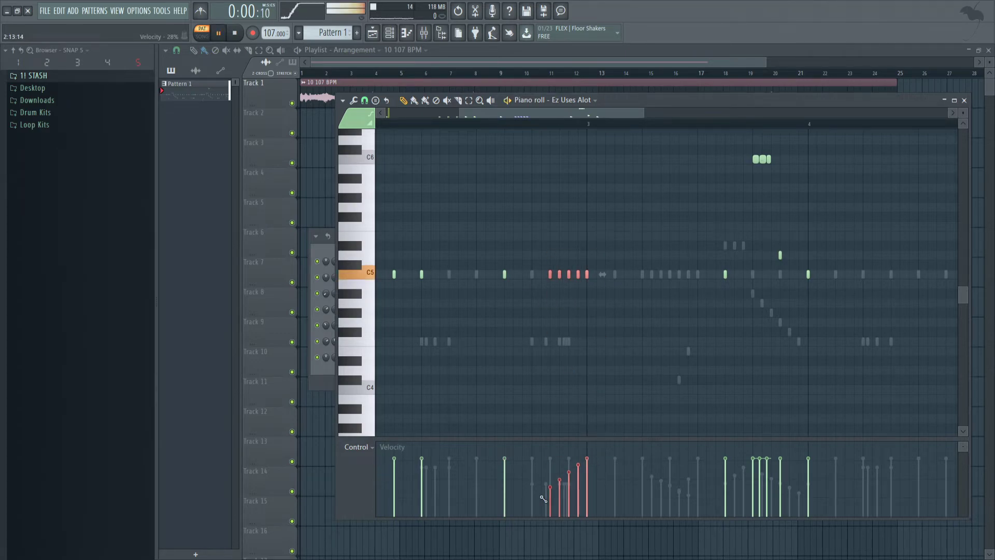
left_click(564, 379)
right_click(565, 379)
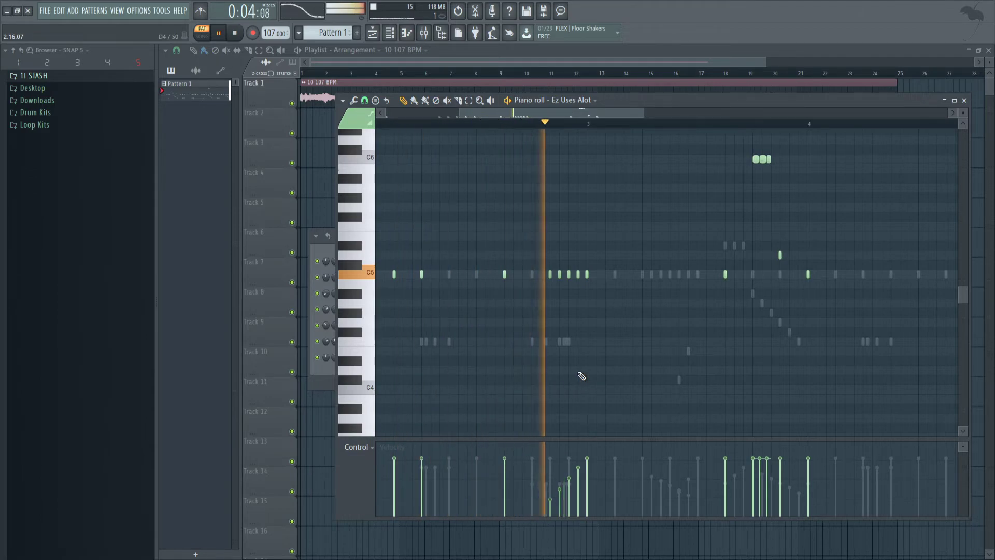
Fill bar 4 with C5 808 hits, including three rapid ones from step 13, end on an A4 at step 15, and play the pattern back
scroll(582, 328, "down", 3, "ctrl")
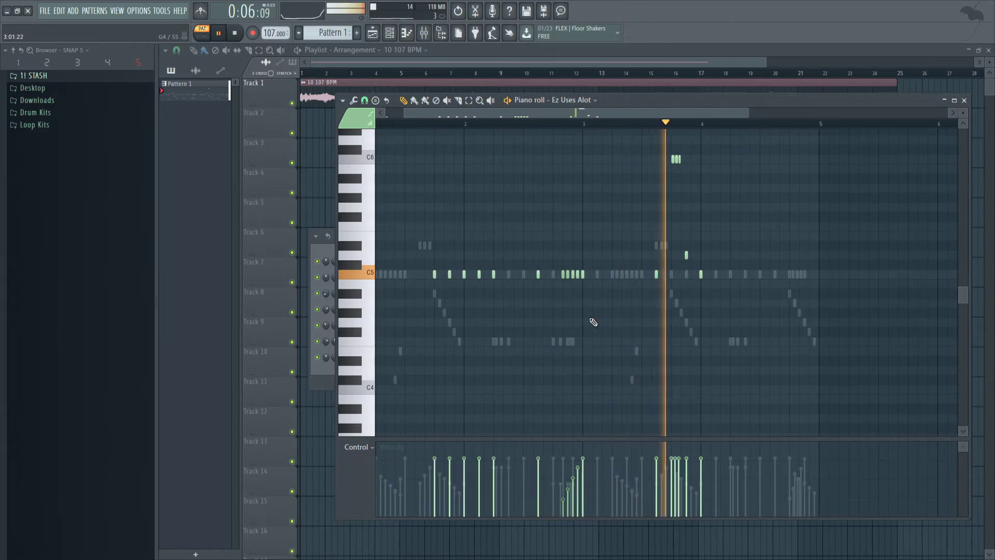
key("space")
scroll(715, 276, "up", 2, "ctrl")
left_click(720, 275)
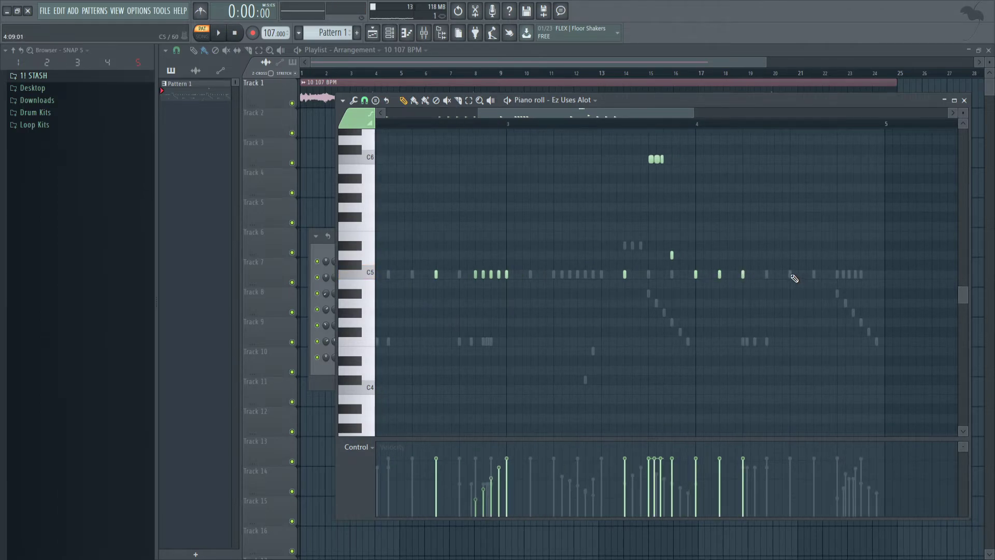
left_click(819, 275)
left_click(848, 274)
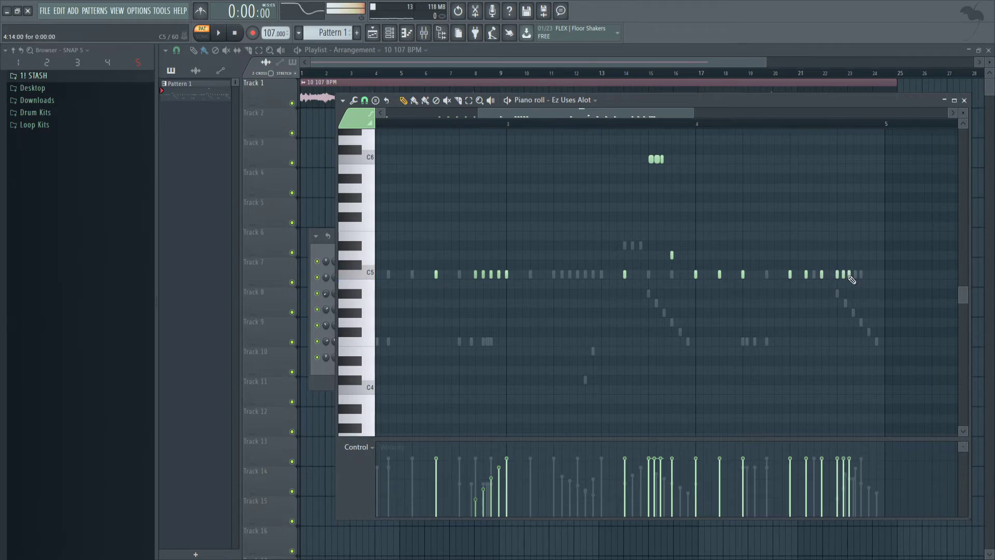
left_click(861, 303)
key("space")
scroll(798, 315, "down", 3)
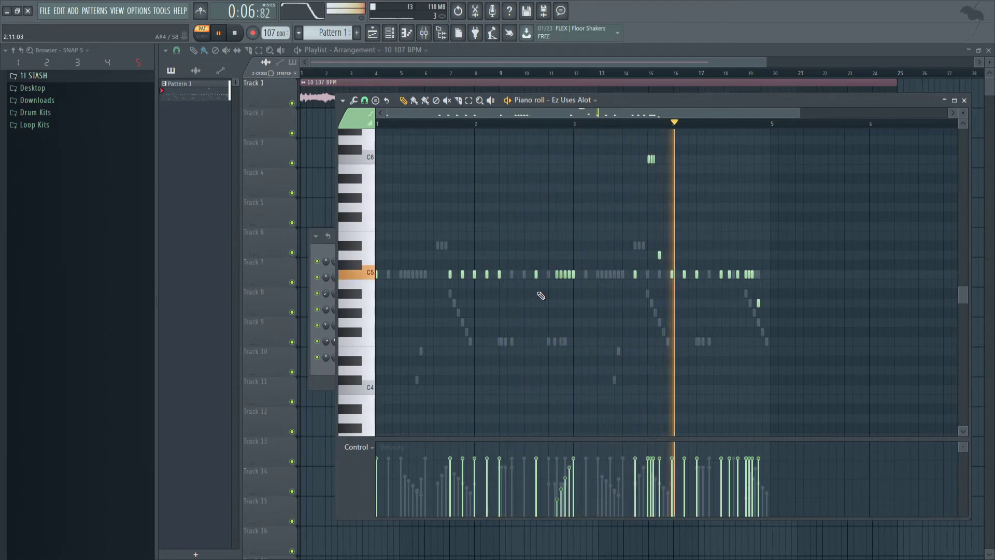
scroll(547, 290, "up", 2)
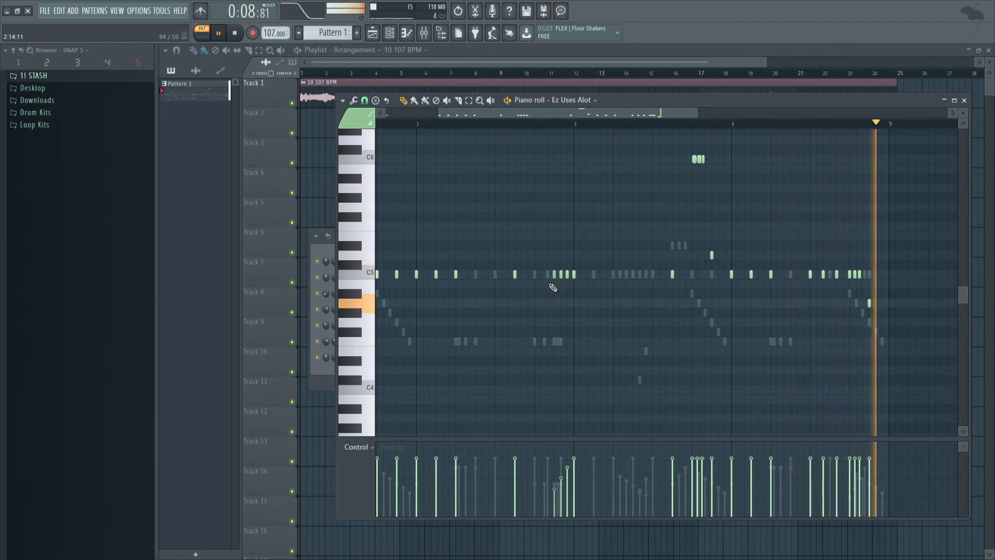
scroll(549, 298, "down", 2)
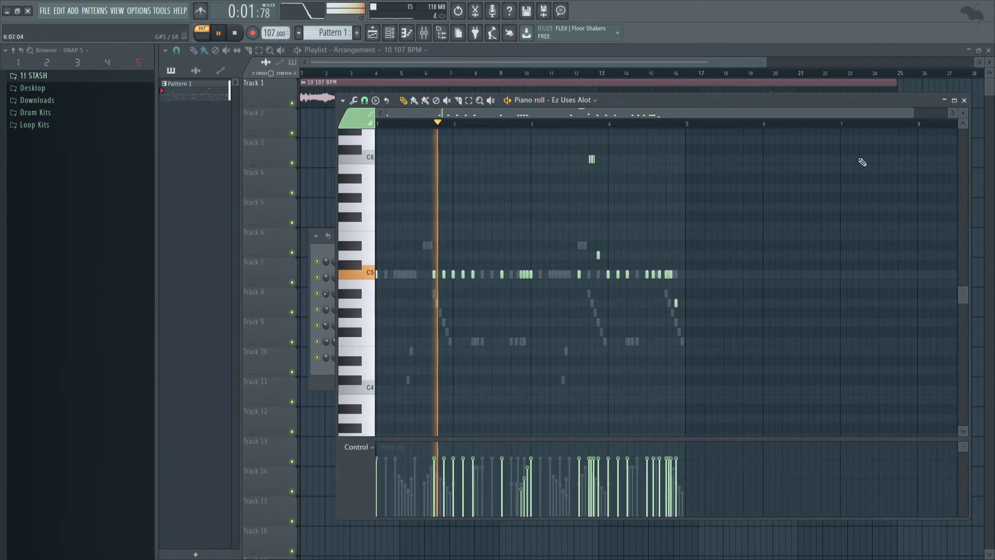
Close the 808's piano roll and place Pattern 1 on Track 2 of the playlist
left_click(964, 100)
key("space")
left_click_drag(308, 121, 426, 127)
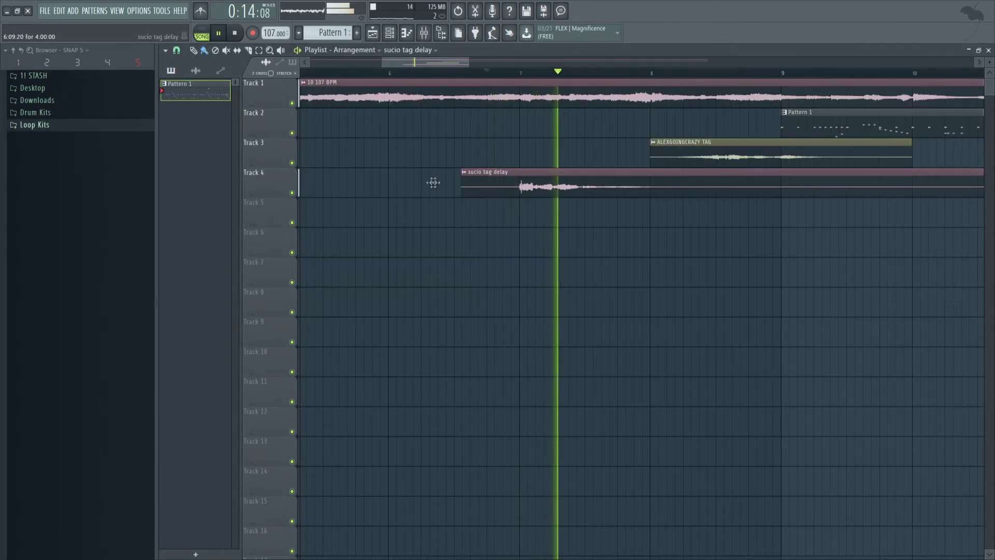
Check the sample settings of the sucio tag delay clip on Track 4
double_click(483, 188)
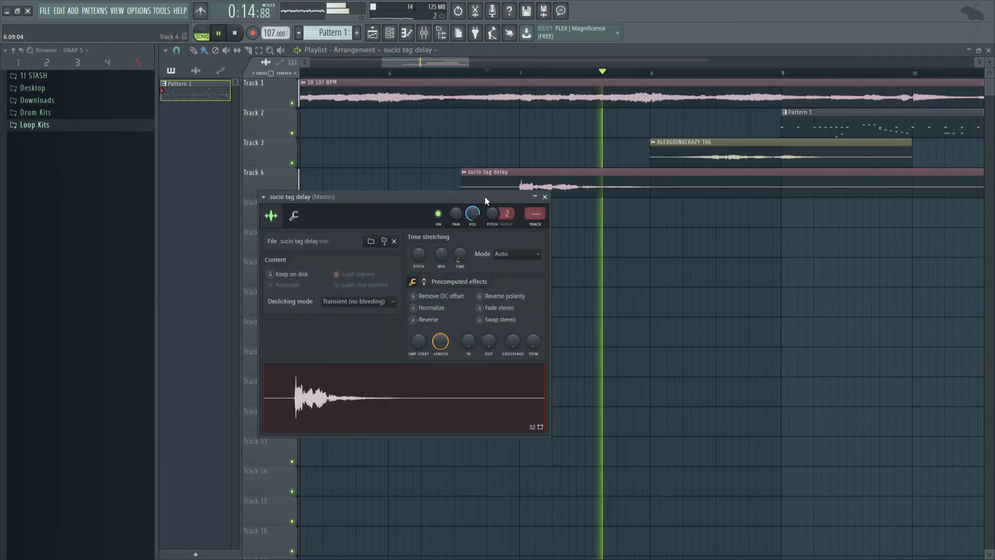
left_click(545, 197)
scroll(497, 234, "down", 4)
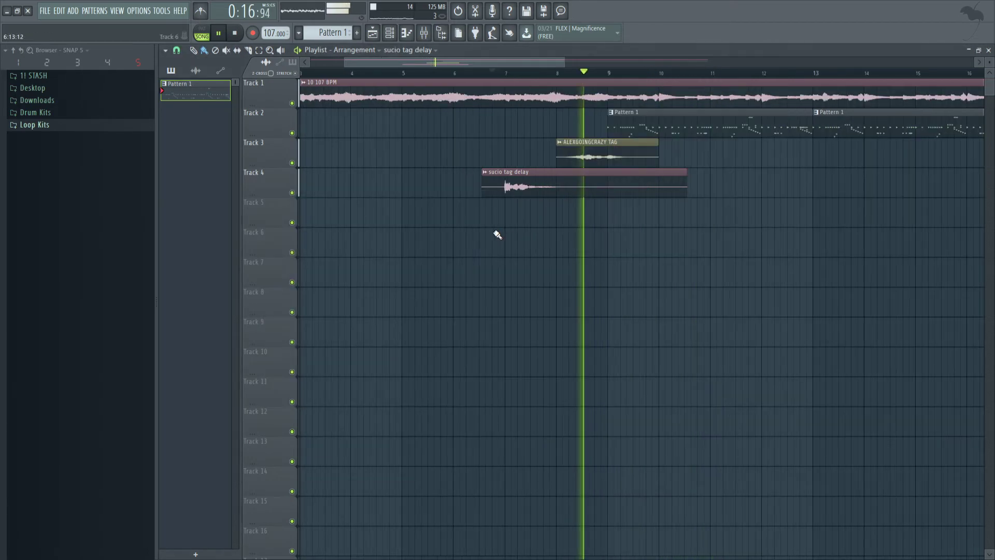
Duplicate the melody loop and Pattern 1 clips of Tracks 1 and 2 to extend the arrangement past bar 25
scroll(498, 232, "down", 3)
scroll(695, 195, "down", 1)
left_click_drag(737, 167, 499, 88)
key("ctrl+b")
Fill the gap on Track 2 from bar 25 to bar 33 with Pattern 1 clips
left_click(520, 128)
right_click(520, 129)
left_click(505, 122)
left_click(523, 126)
left_click_drag(566, 129, 591, 130)
left_click(593, 185)
right_click(593, 185)
Shorten the Pattern 1 clip at bar 13 to a length of 3:08:00, leaving a drop before bar 17
scroll(501, 188, "down", 2)
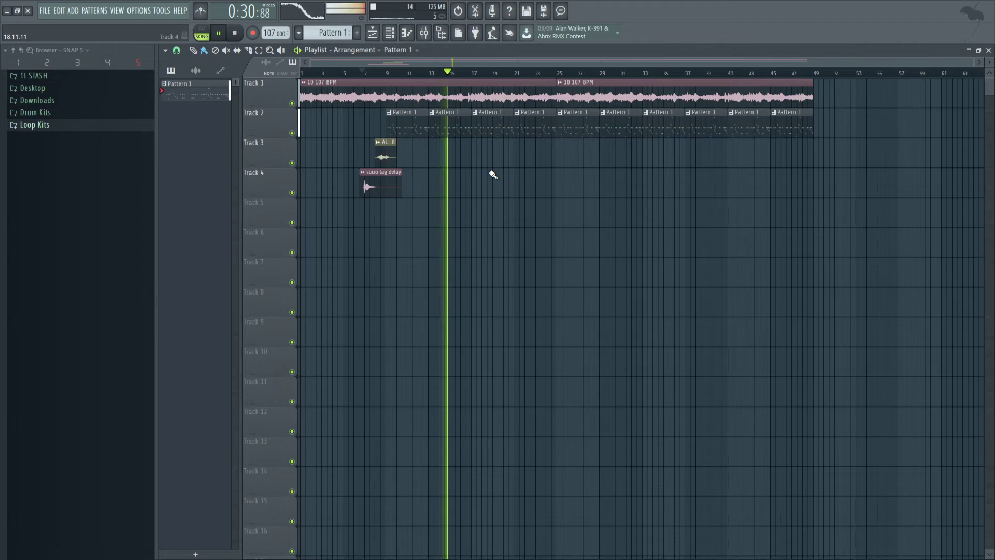
scroll(478, 145, "up", 3)
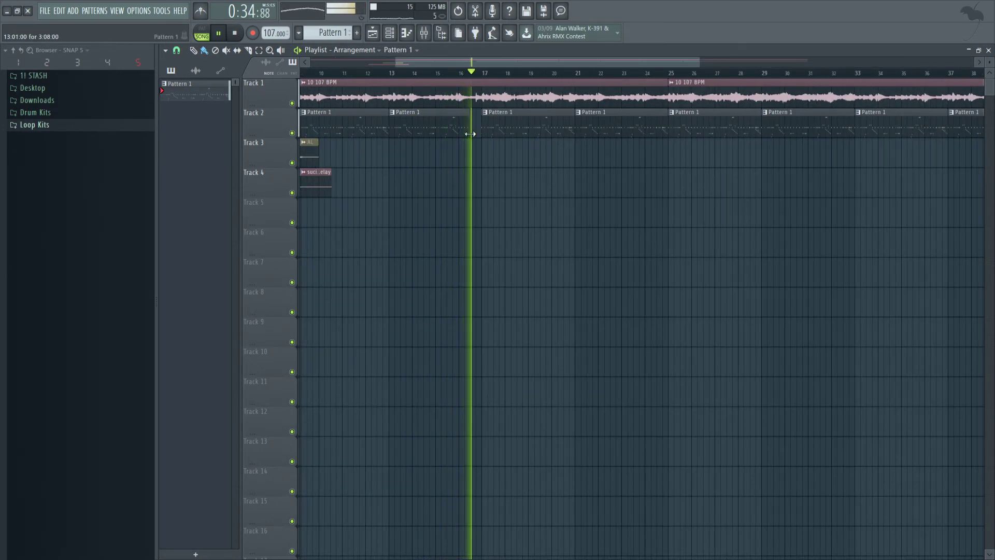
scroll(536, 192, "down", 3)
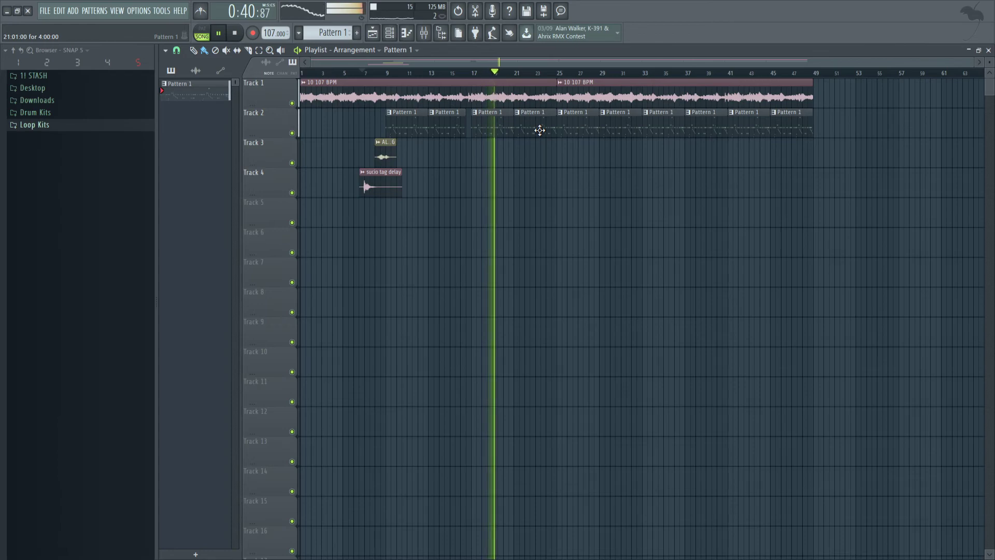
Trim the start of the bar 21 Pattern 1 clip to 21:05:00 and extend the bar 17 clip to 4:00:00
scroll(513, 130, "up", 4)
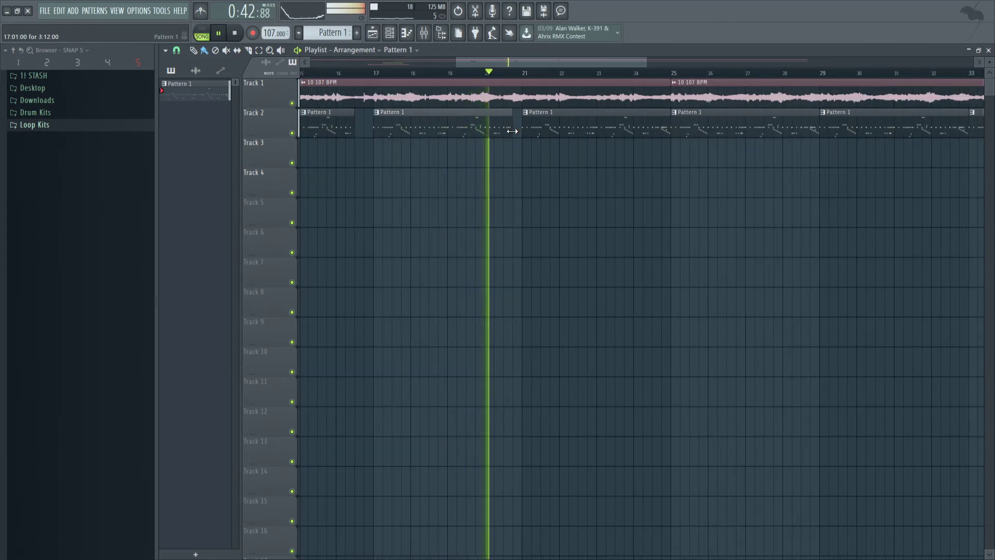
left_click_drag(523, 131, 533, 131)
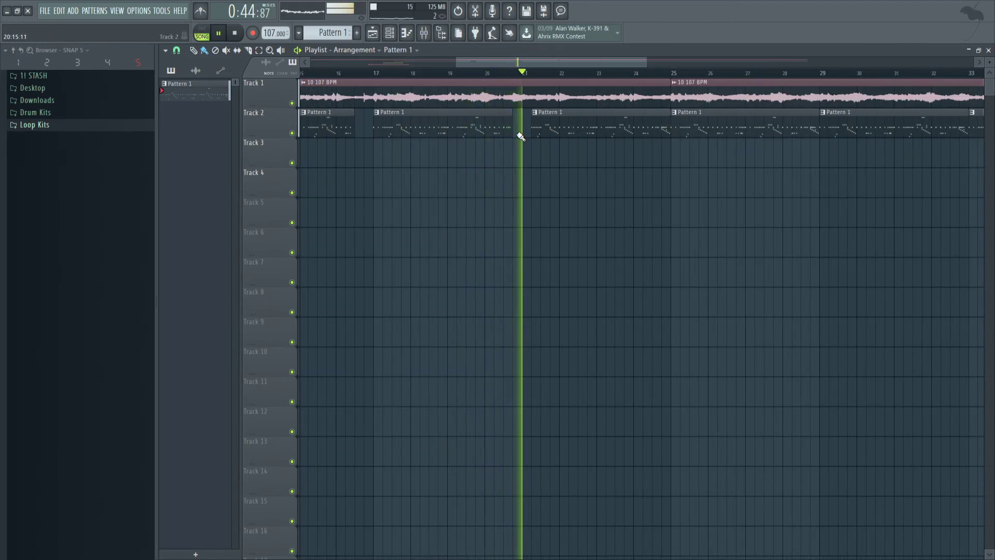
left_click_drag(512, 132, 518, 133)
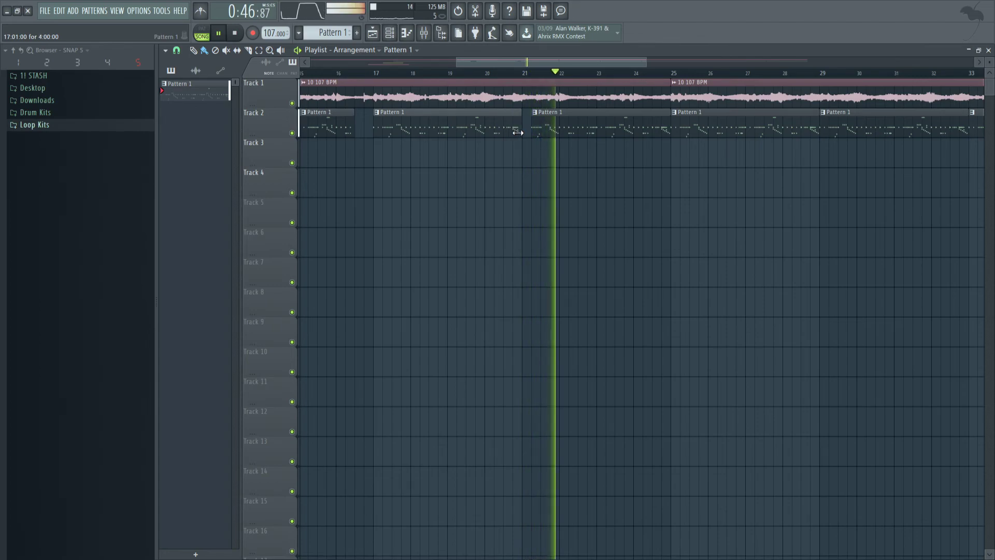
scroll(568, 141, "down", 4)
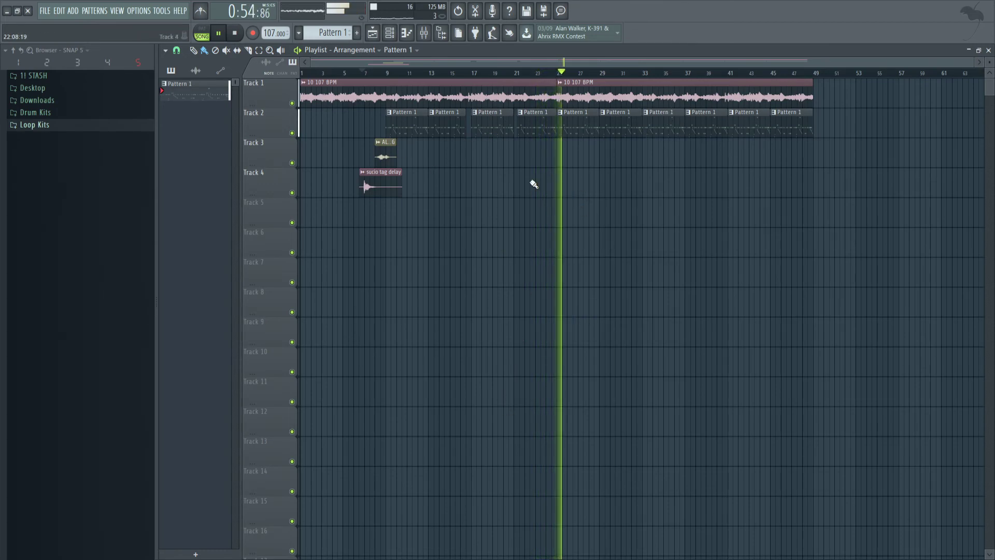
key("space")
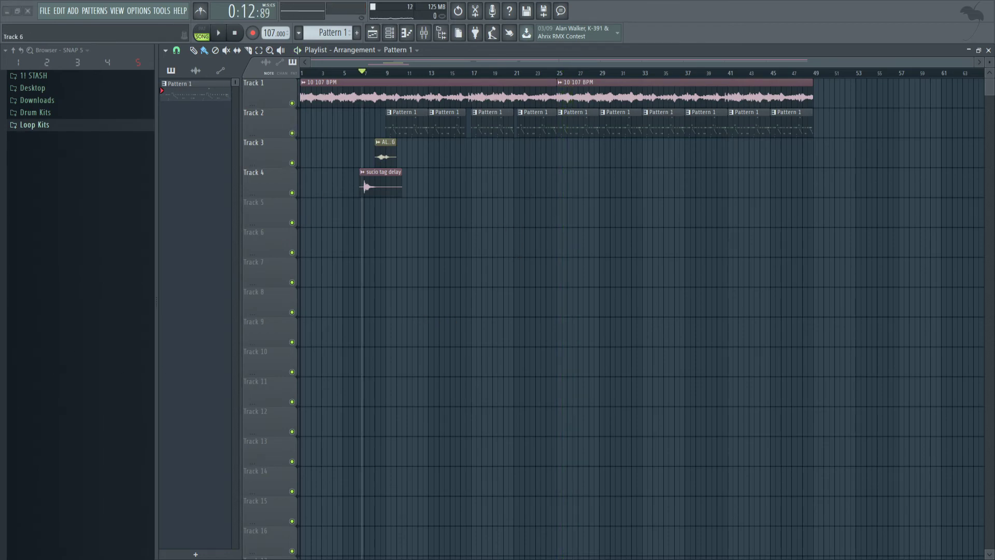
Delete the clips from bar 25 onward and duplicate the edited first 24 bars of Tracks 1 and 2 in their place
left_click_drag(912, 164, 589, 86)
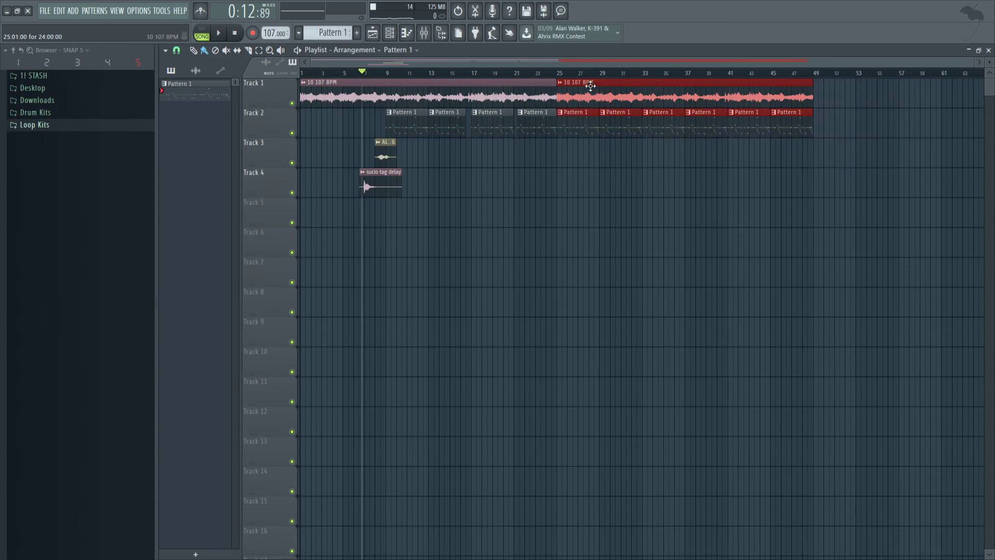
key("Delete")
left_click_drag(607, 138, 398, 84)
key("ctrl+b")
left_click(560, 161)
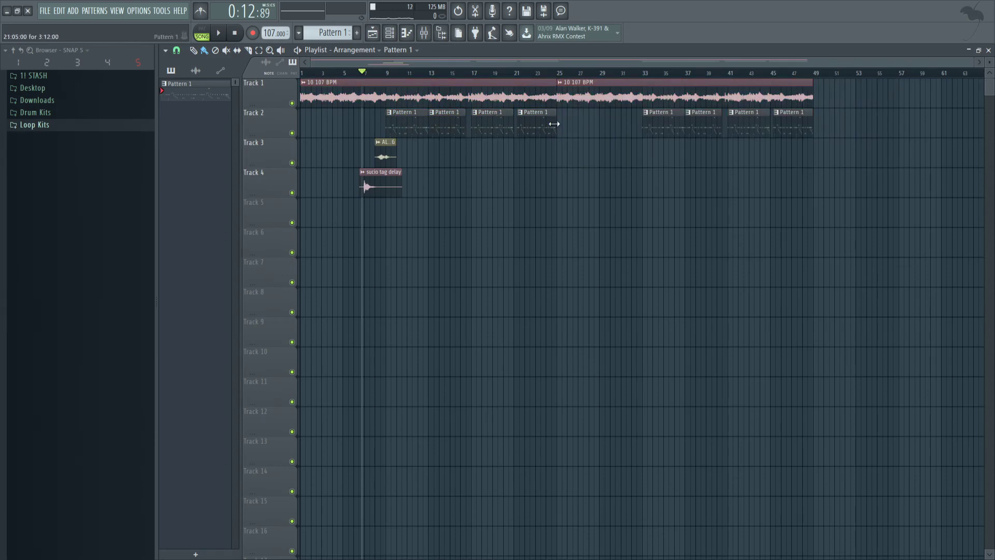
Place Pattern 1 clips at bars 25 and 29 of Track 2, and remove the one at bar 25
left_click_drag(561, 126, 606, 129)
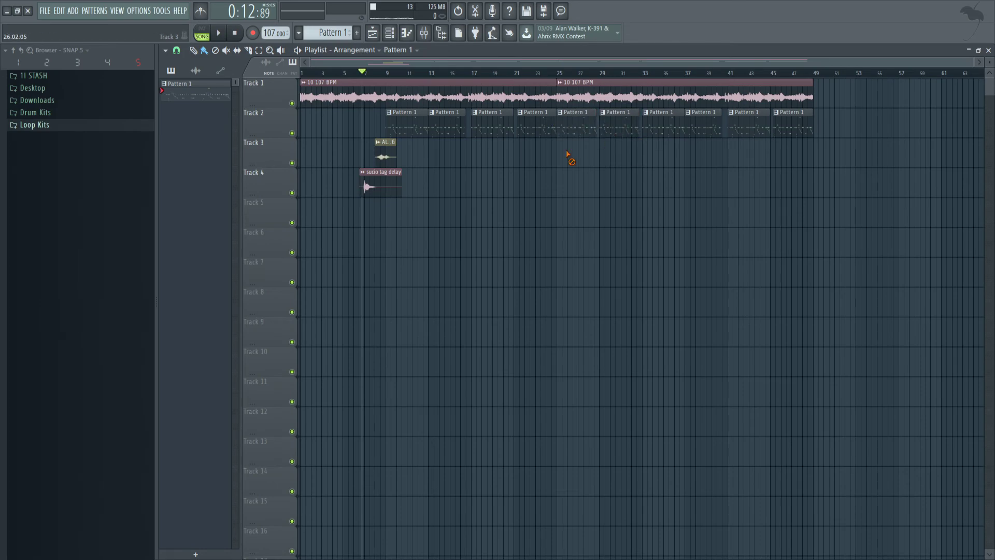
scroll(576, 133, "up", 3)
right_click(547, 131)
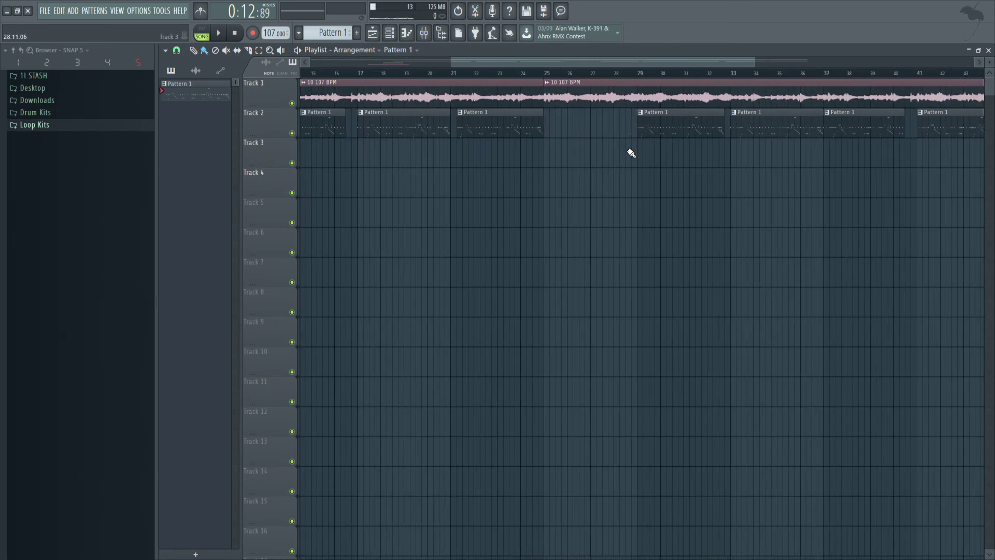
scroll(668, 137, "down", 3)
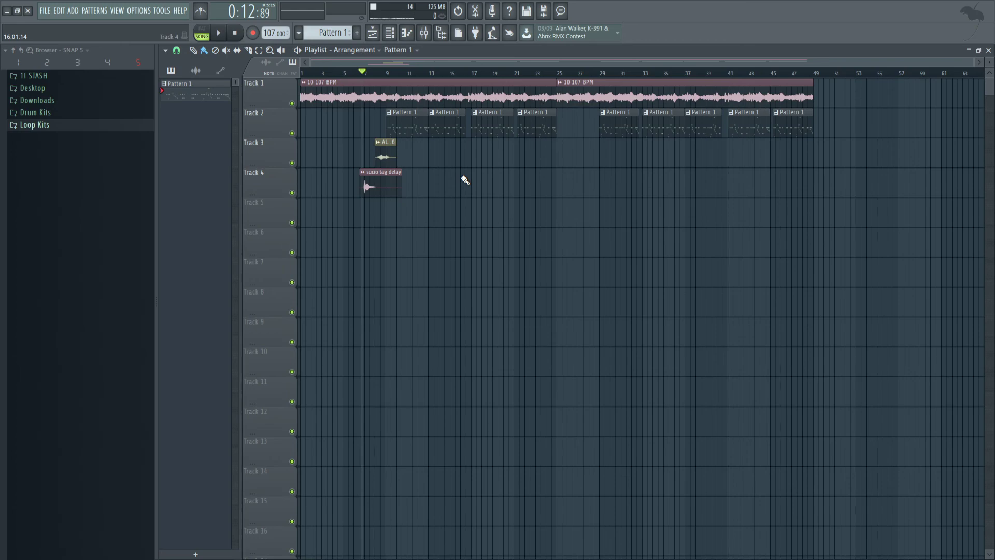